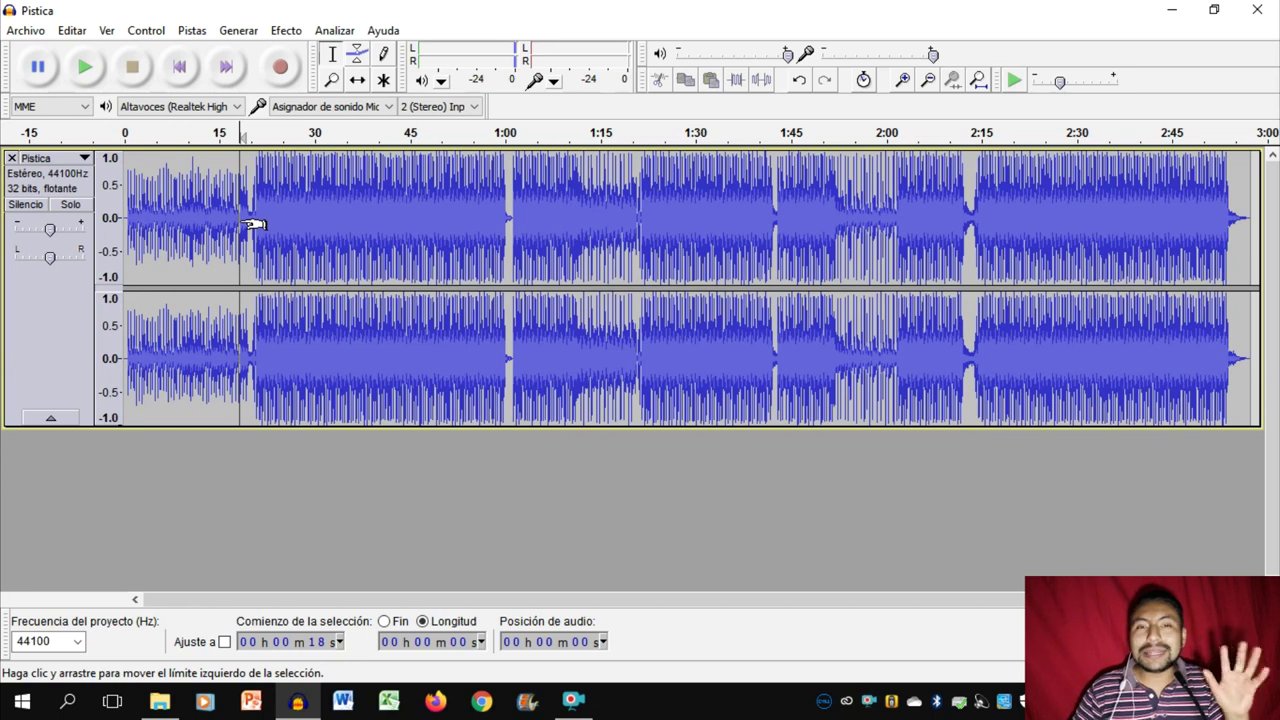
# Play the backing track from the start and mark the vocal entry point at about 9 seconds.
pyautogui.click(180, 224)
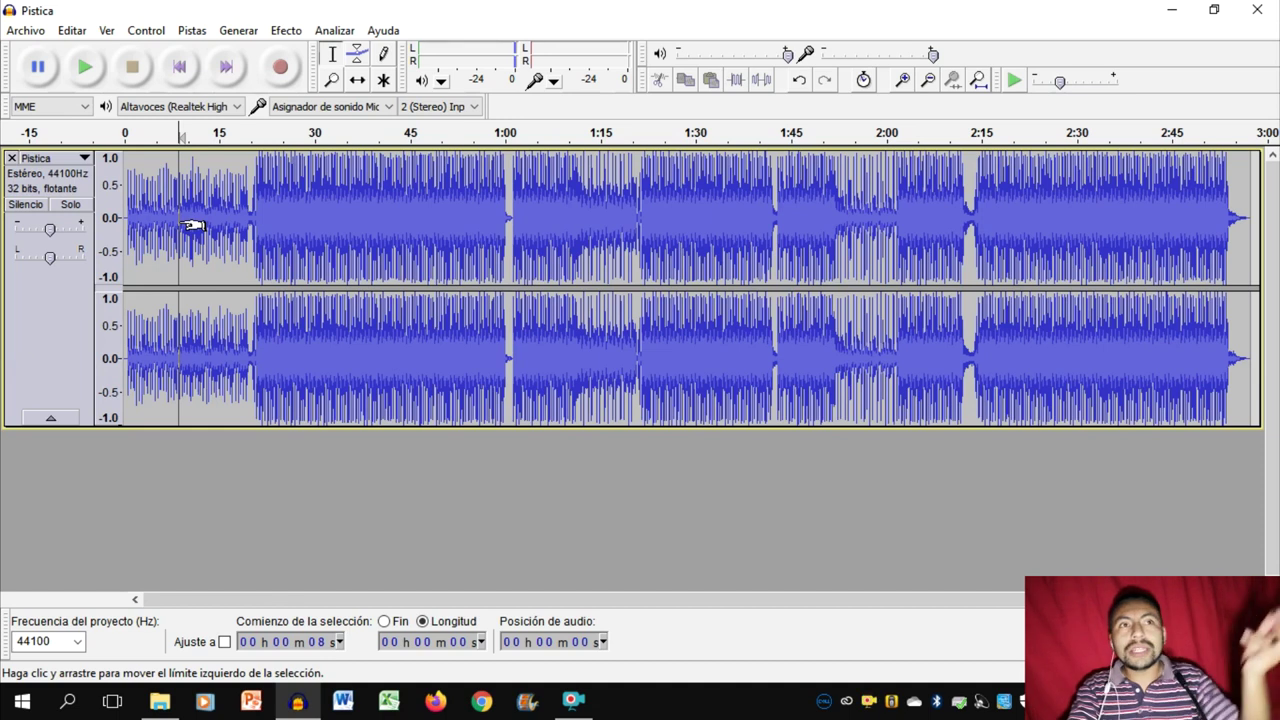
pyautogui.click(179, 66)
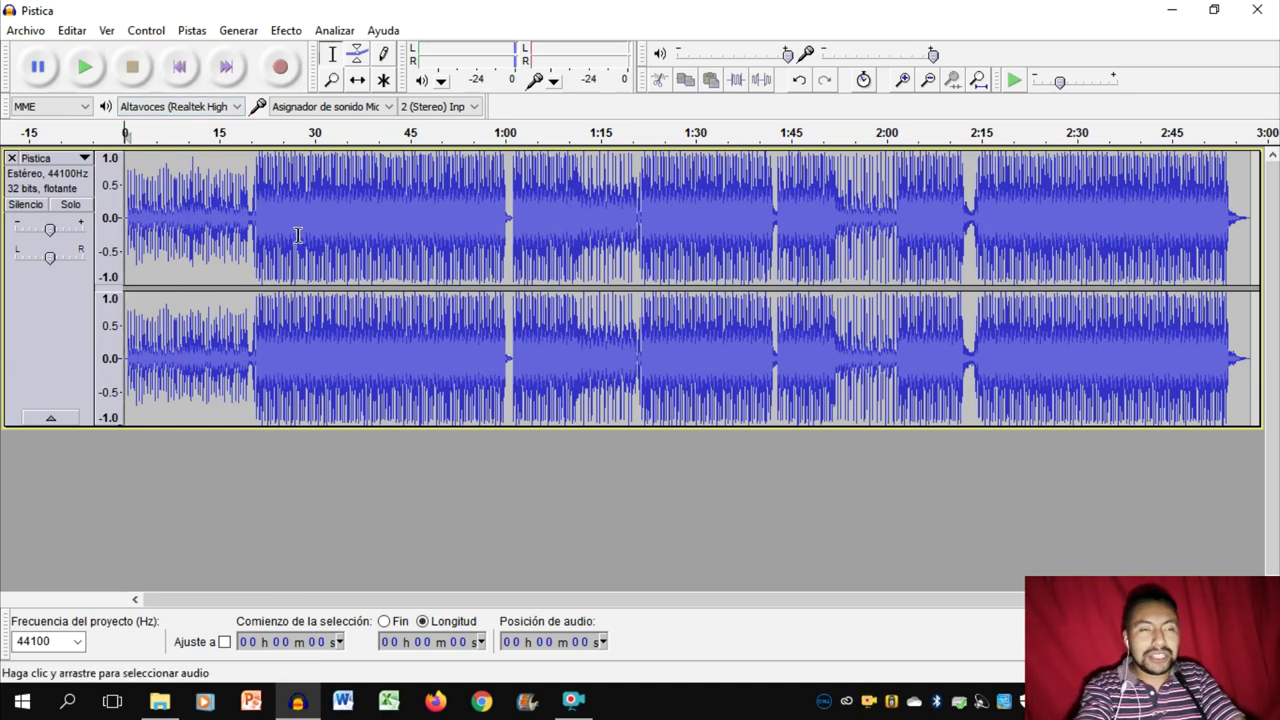
pyautogui.press('space')
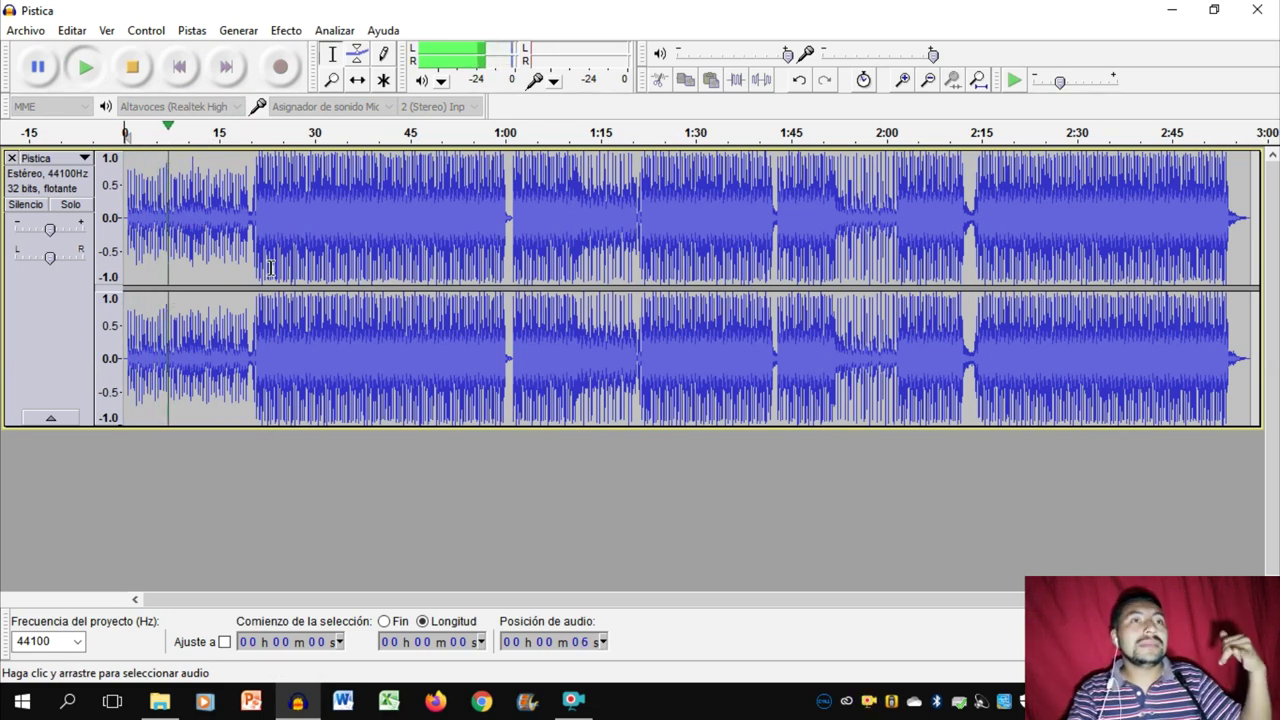
pyautogui.click(171, 230)
pyautogui.click(182, 231)
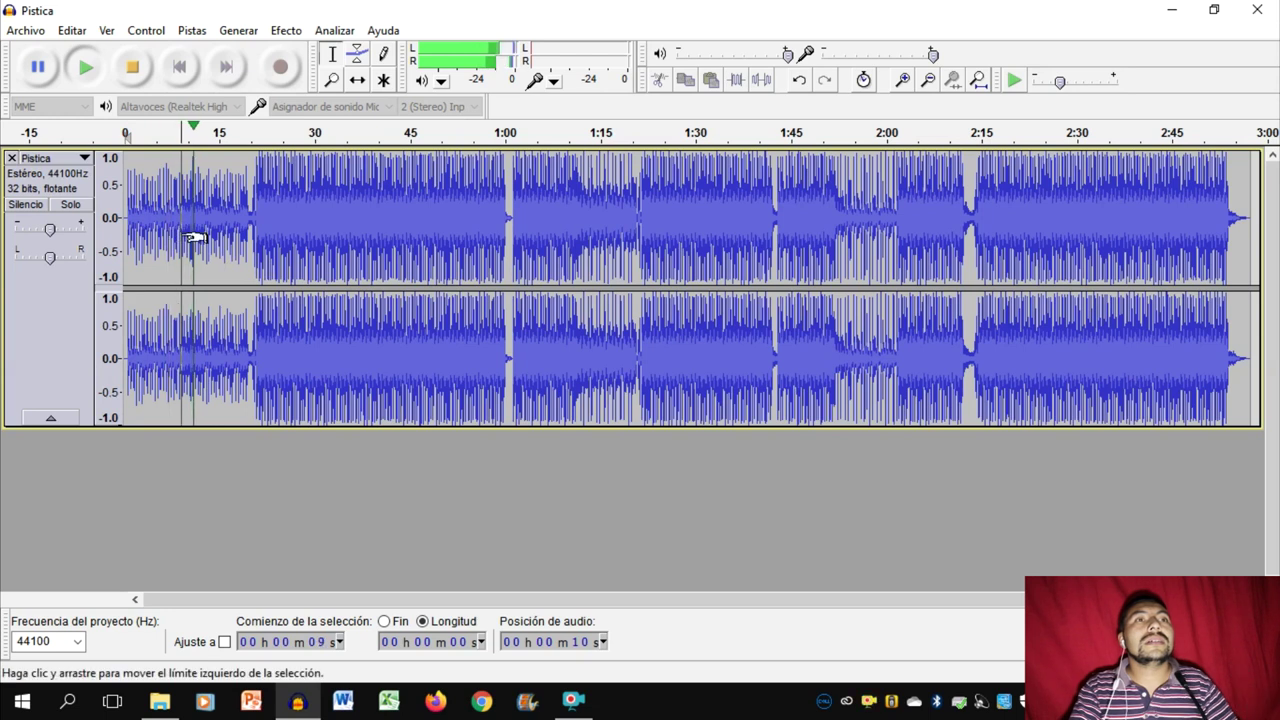
pyautogui.press('space')
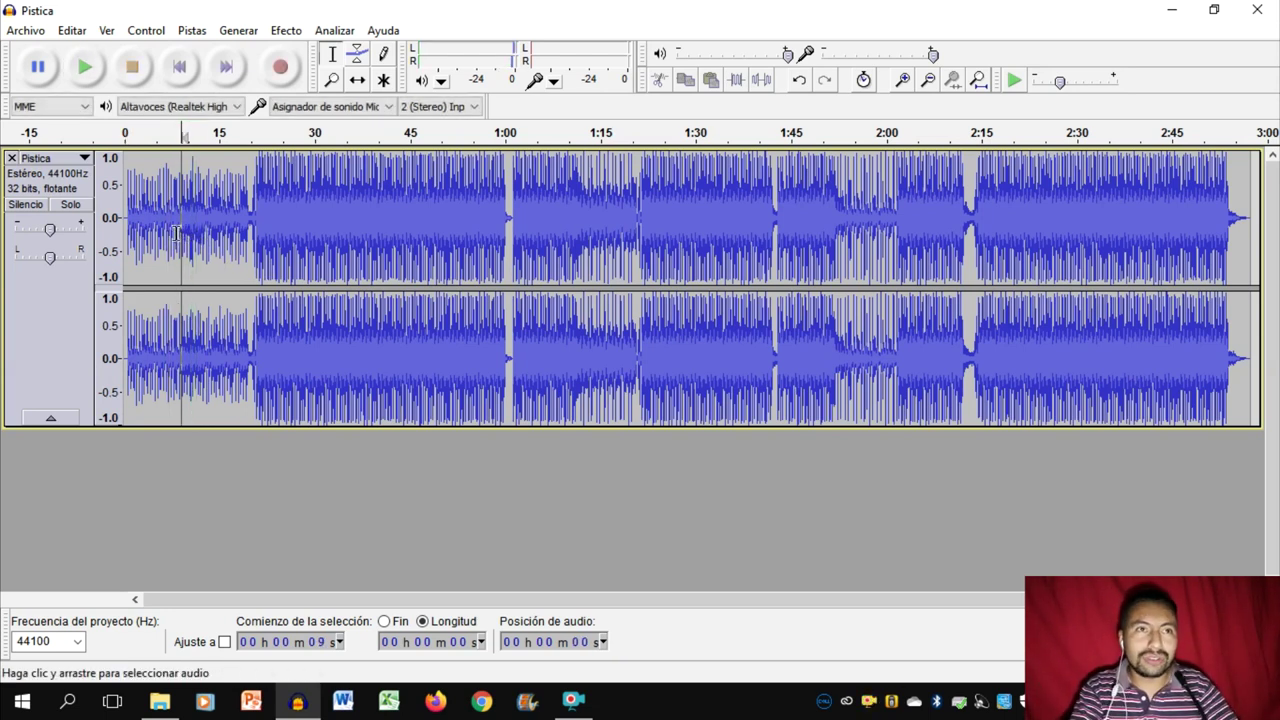
# Record a vocal take over the backing track, from about 8 seconds to about 23 seconds.
pyautogui.click(175, 233)
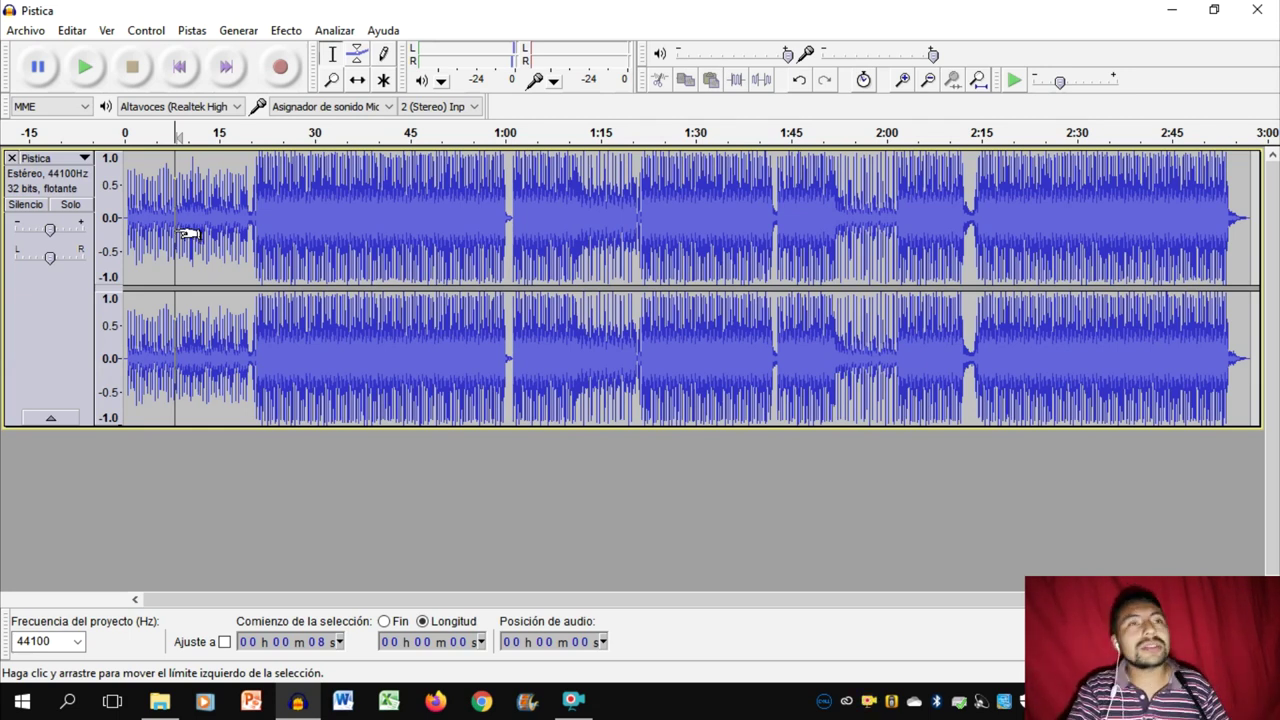
pyautogui.click(281, 67)
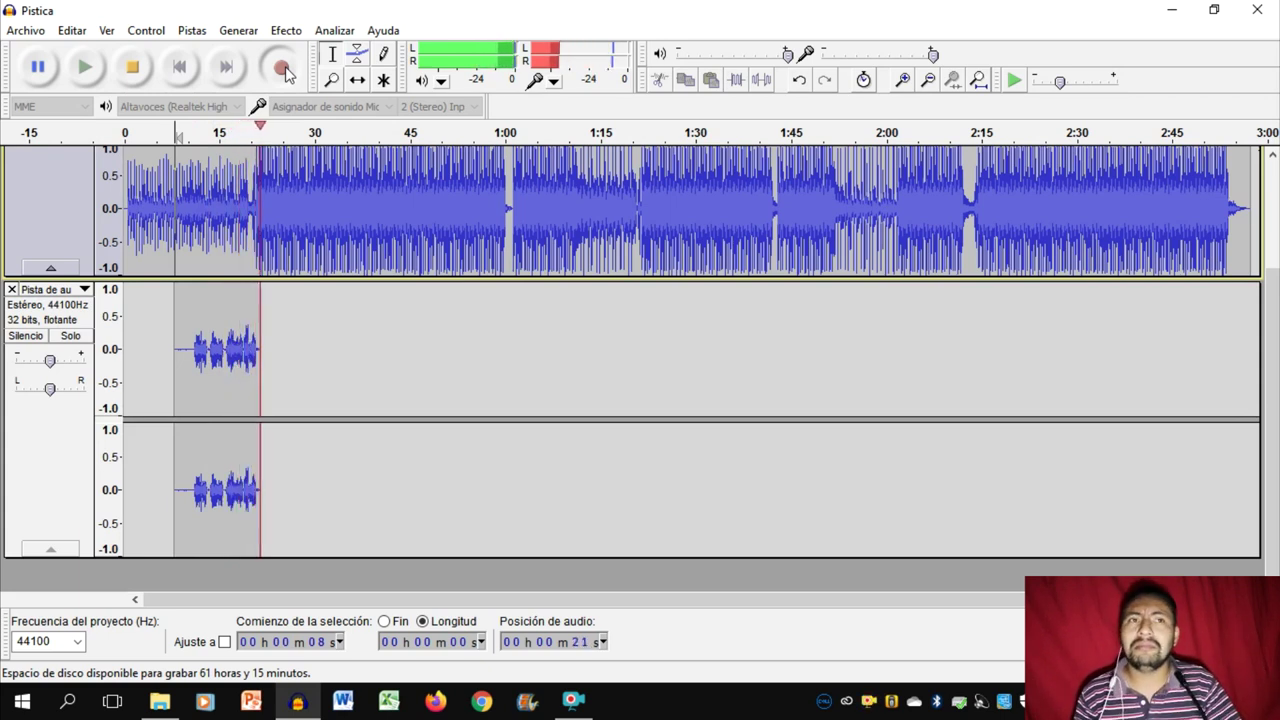
pyautogui.press('space')
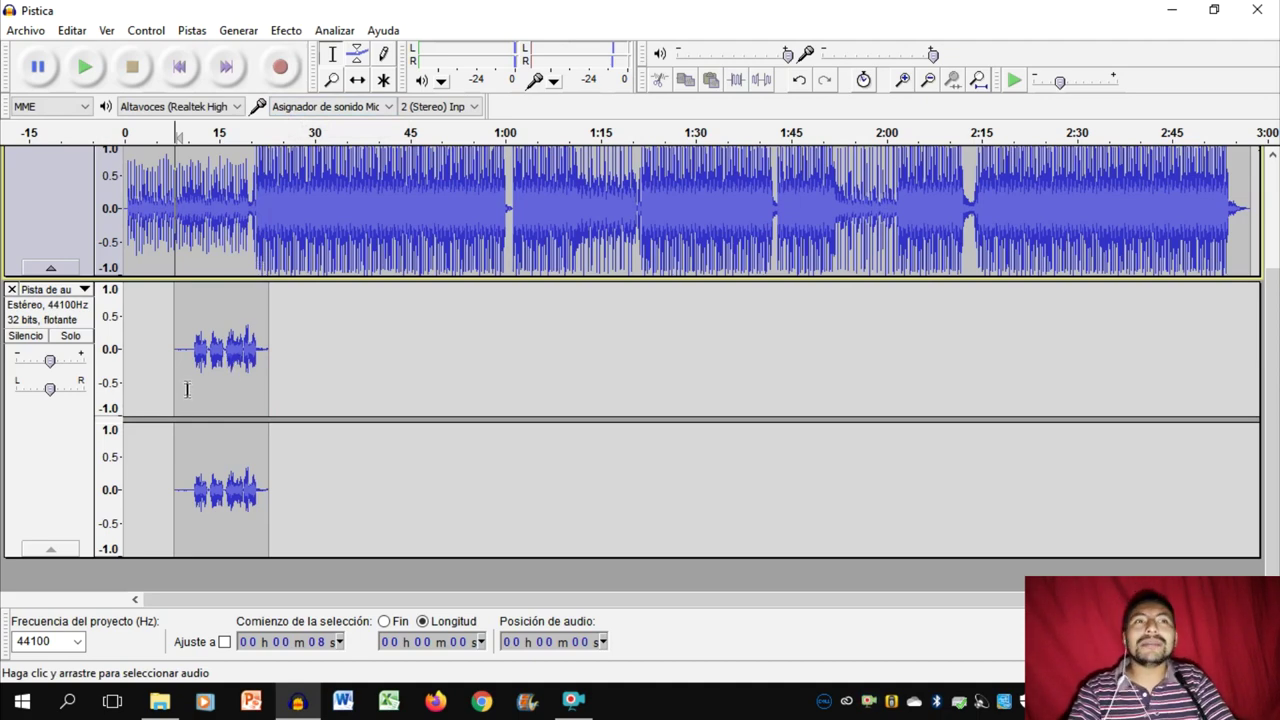
# Capture a noise profile from the silent stretch at the beginning of the vocal recording.
pyautogui.scroll(3, 168, 375)
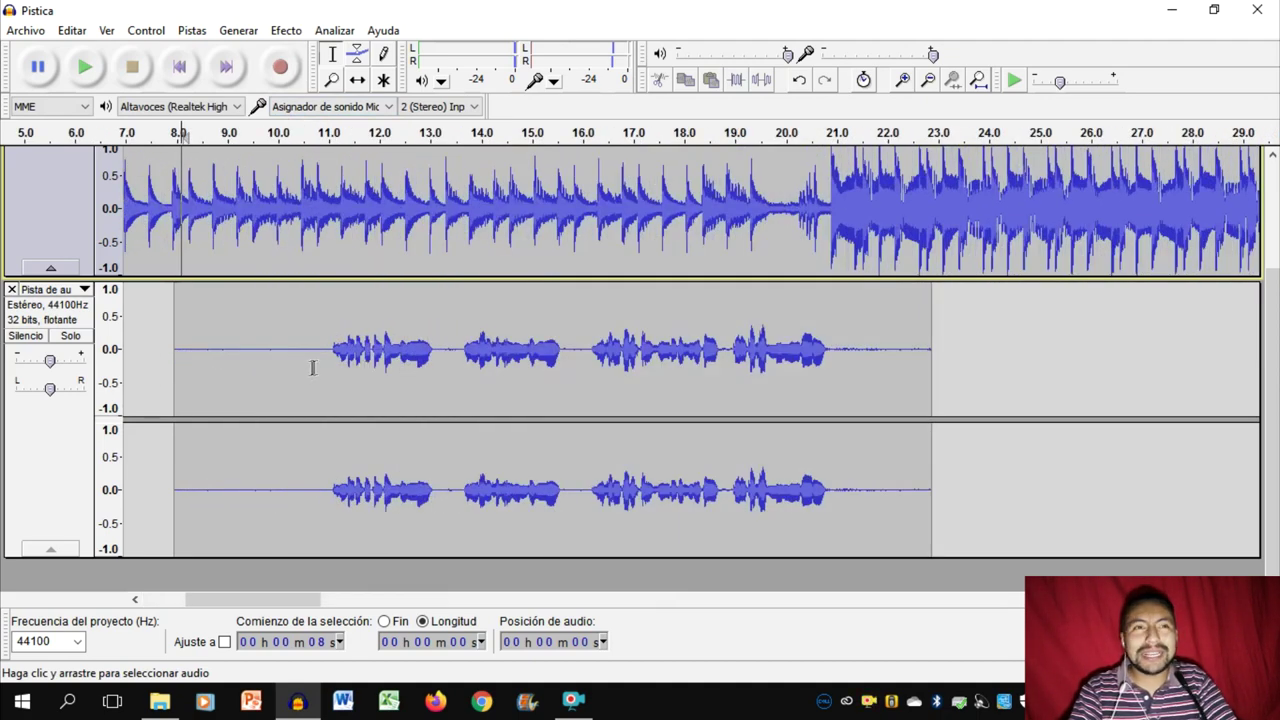
pyautogui.moveTo(310, 369); pyautogui.dragTo(164, 371)
pyautogui.click(286, 30)
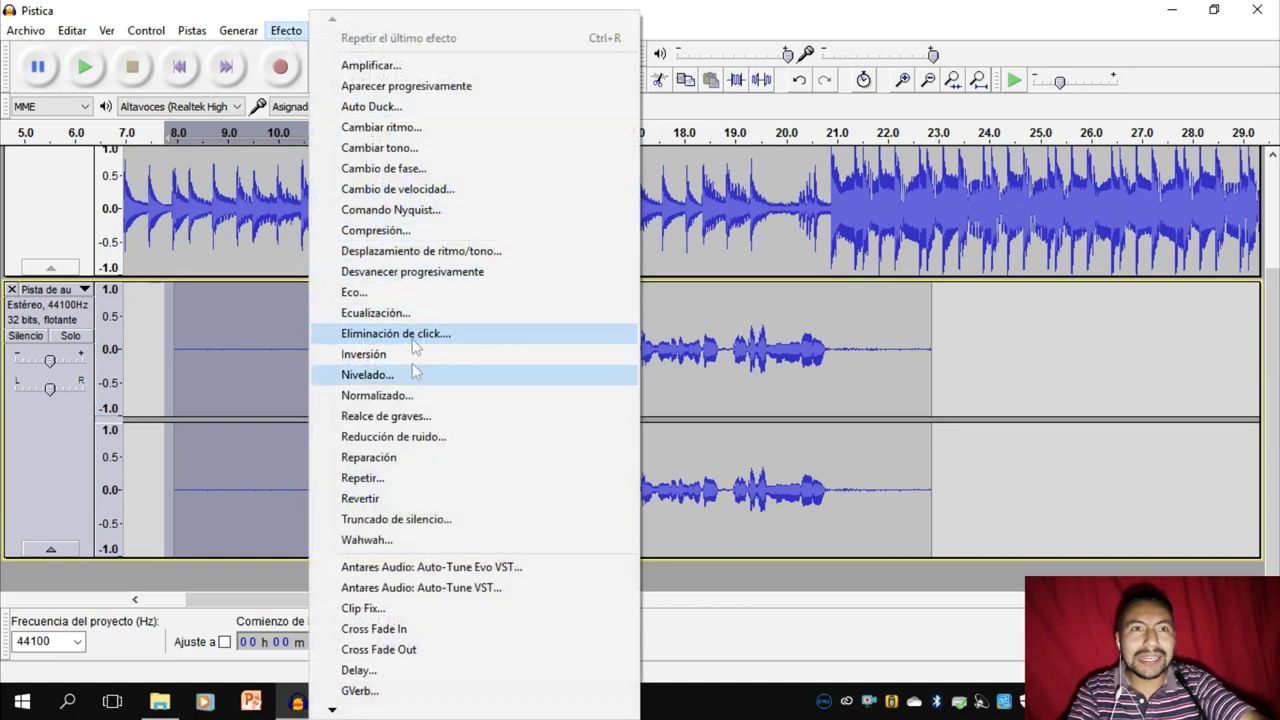
pyautogui.click(448, 436)
pyautogui.press('Escape')
# Apply Noise Reduction to the whole vocal clip with 24 dB reduction, 0.00 sensitivity, 150 Hz smoothing and 0.15 s attack/decay.
pyautogui.click(449, 436)
pyautogui.doubleClick(461, 438)
pyautogui.click(286, 30)
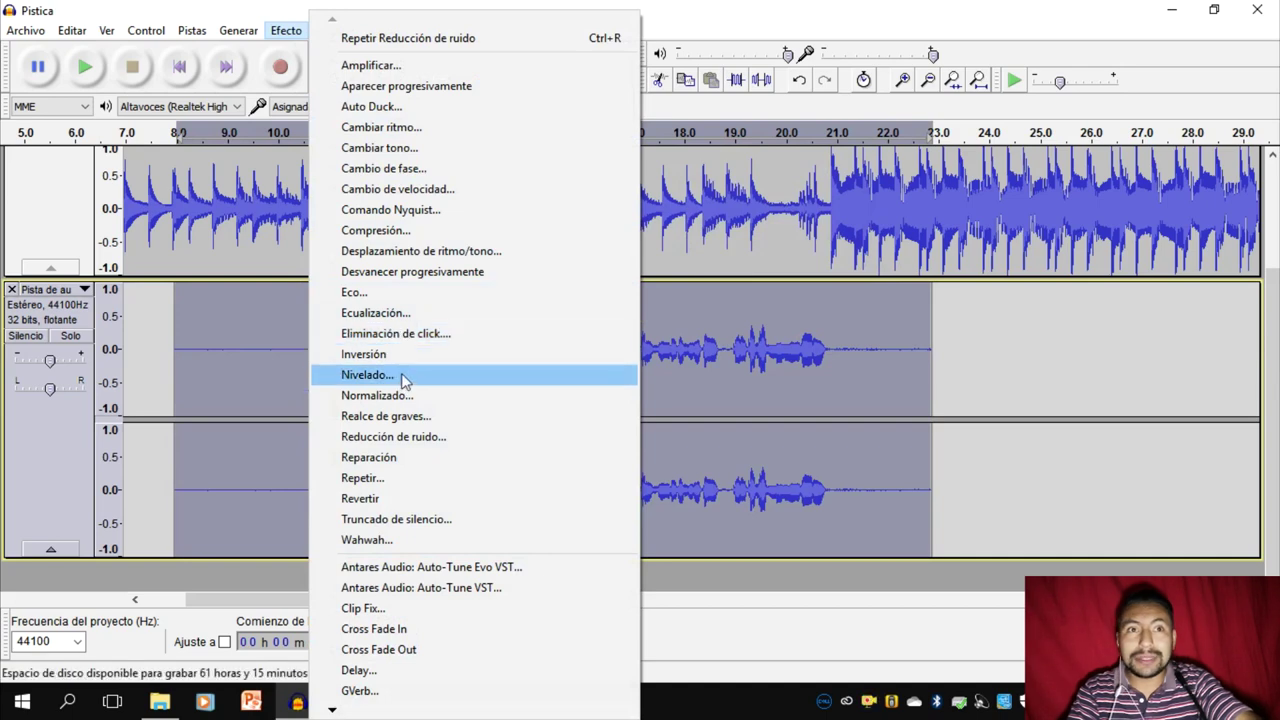
pyautogui.click(405, 437)
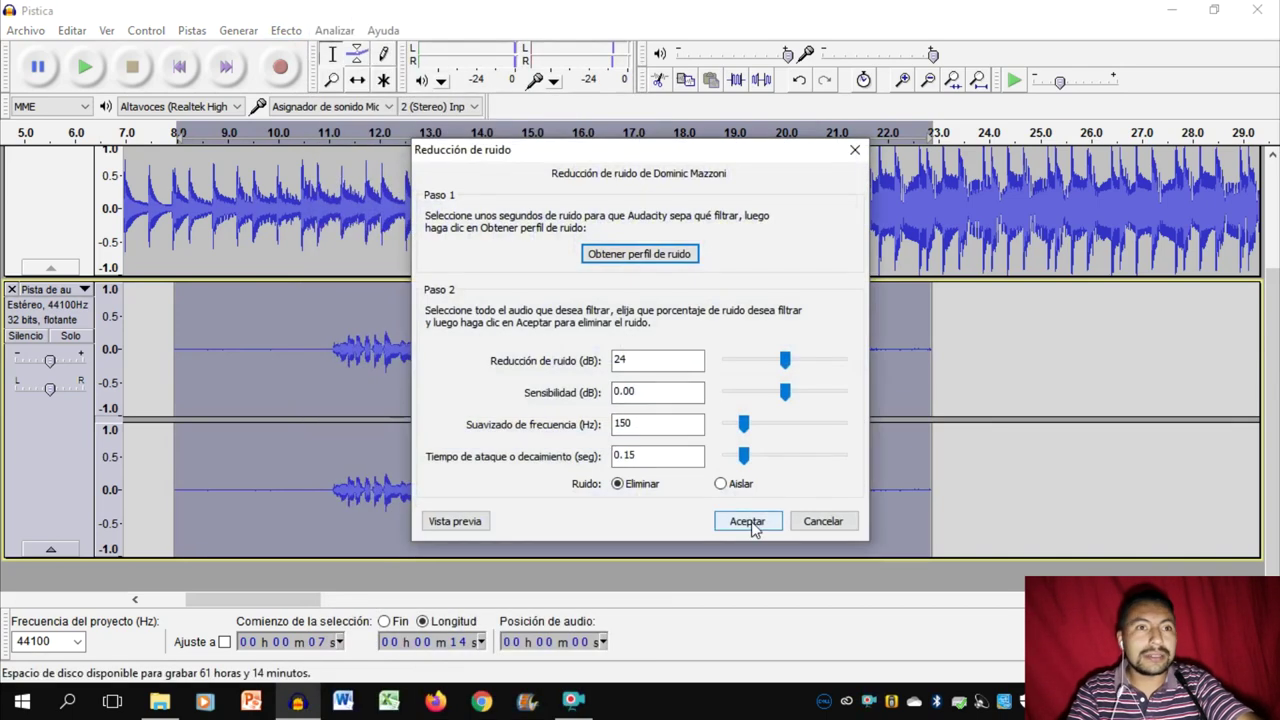
pyautogui.click(747, 521)
# Select the vocal clip's silent opening up to about 11 seconds and apply Noise Reduction at 24 dB.
pyautogui.moveTo(328, 366); pyautogui.dragTo(162, 366)
pyautogui.click(286, 30)
pyautogui.click(460, 420)
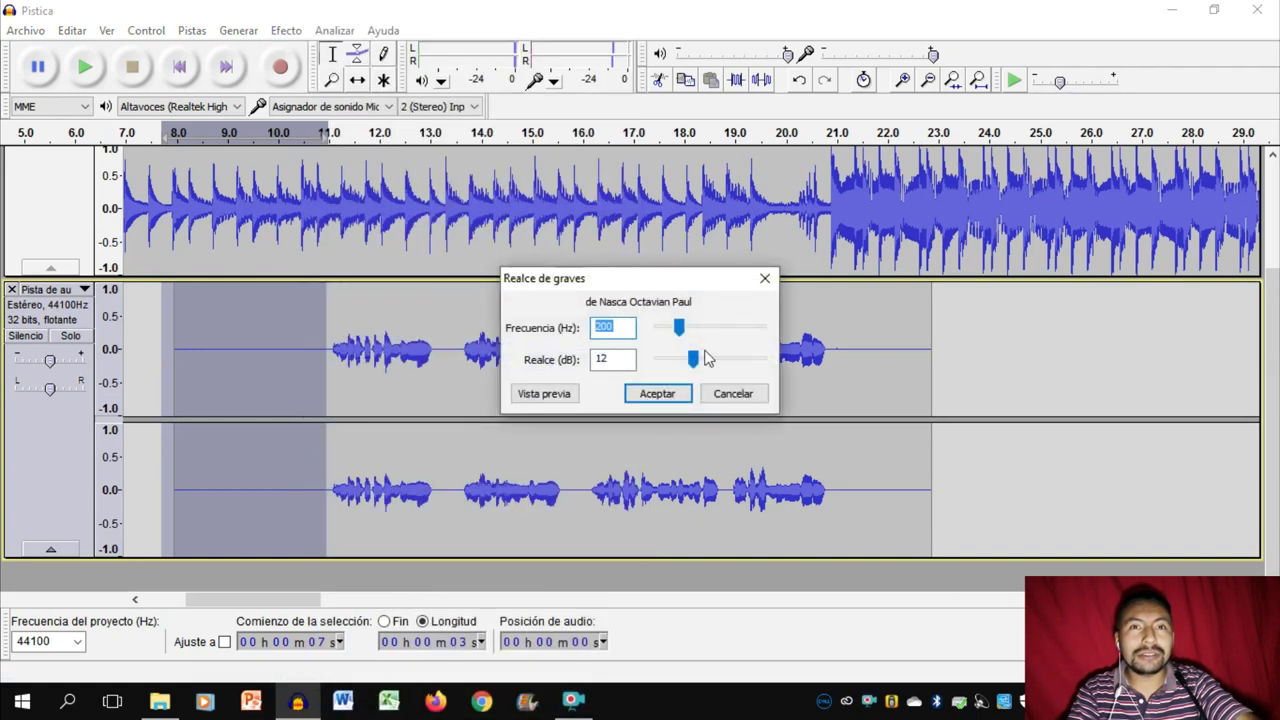
pyautogui.click(765, 278)
pyautogui.click(286, 30)
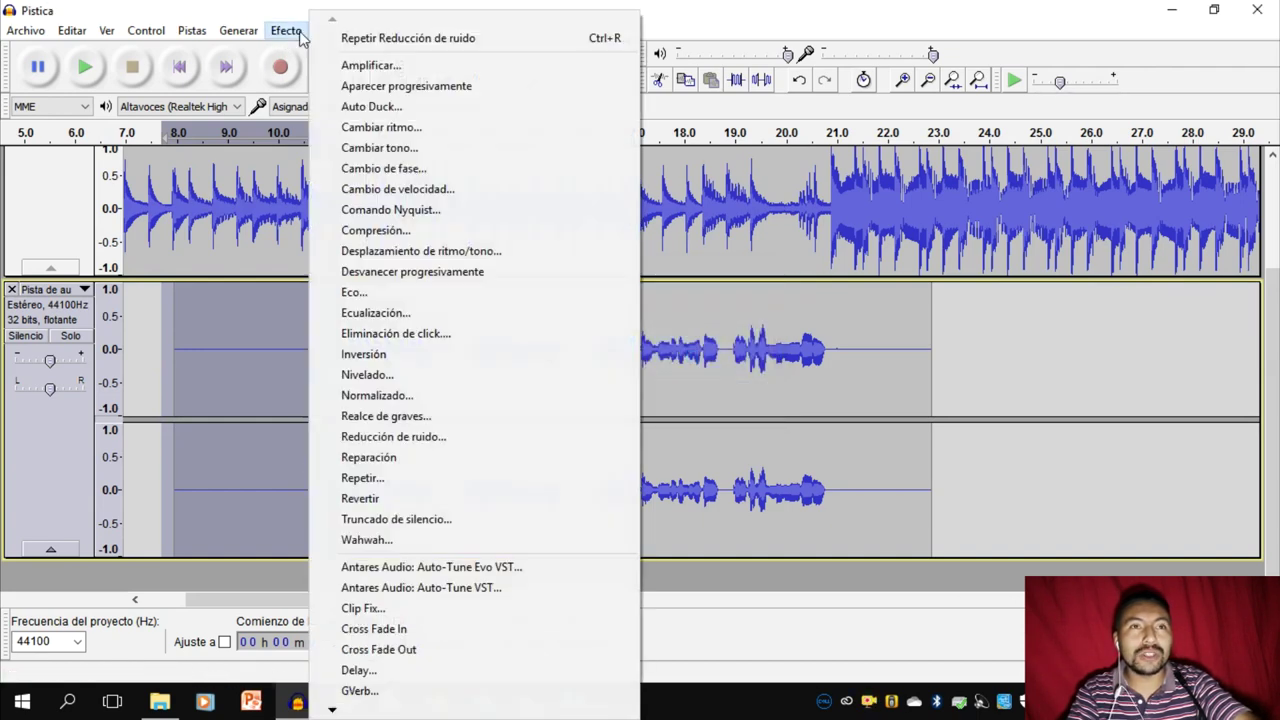
pyautogui.click(451, 436)
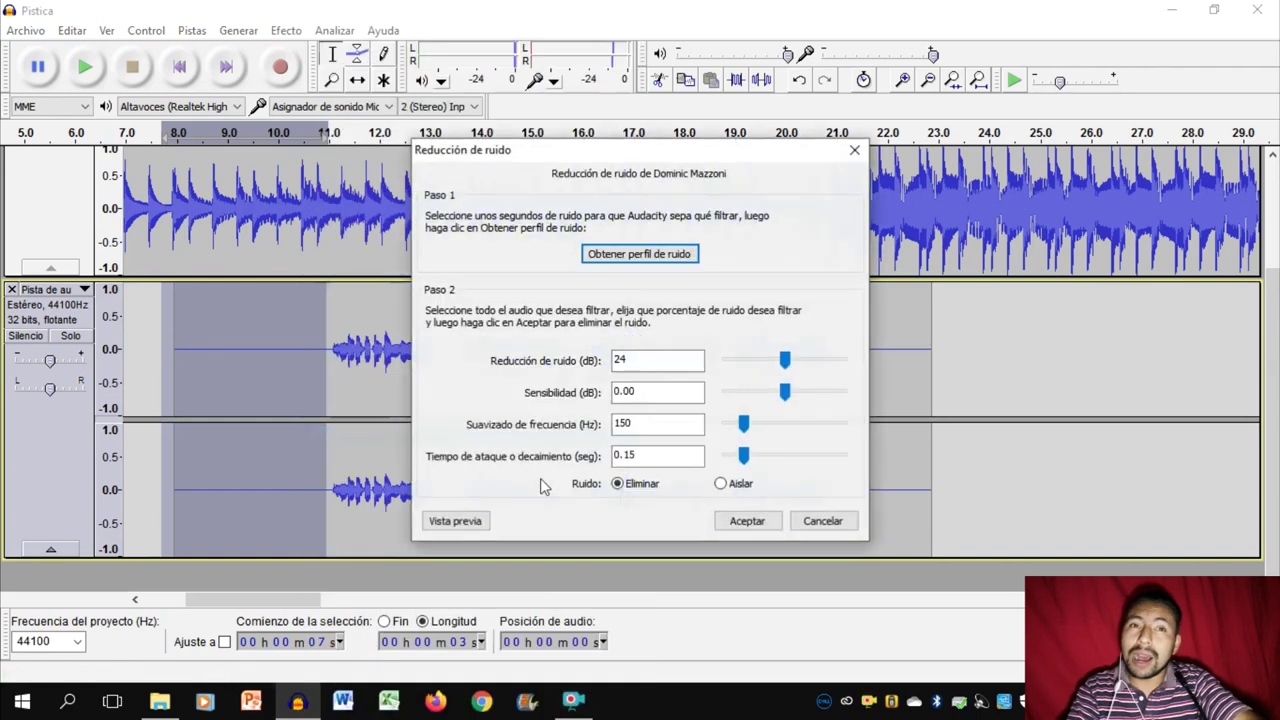
pyautogui.click(745, 521)
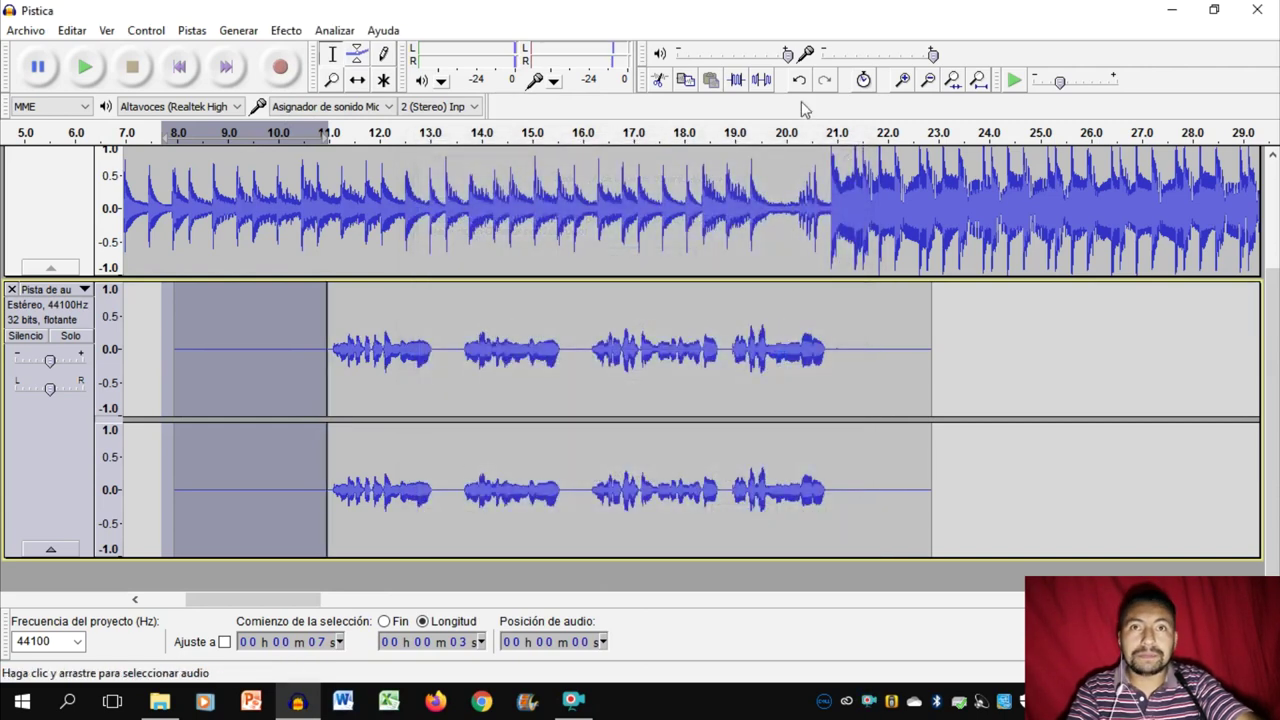
# Capture a new noise profile from the selected silence and apply Noise Reduction at 24 dB to the whole vocal clip.
pyautogui.click(286, 30)
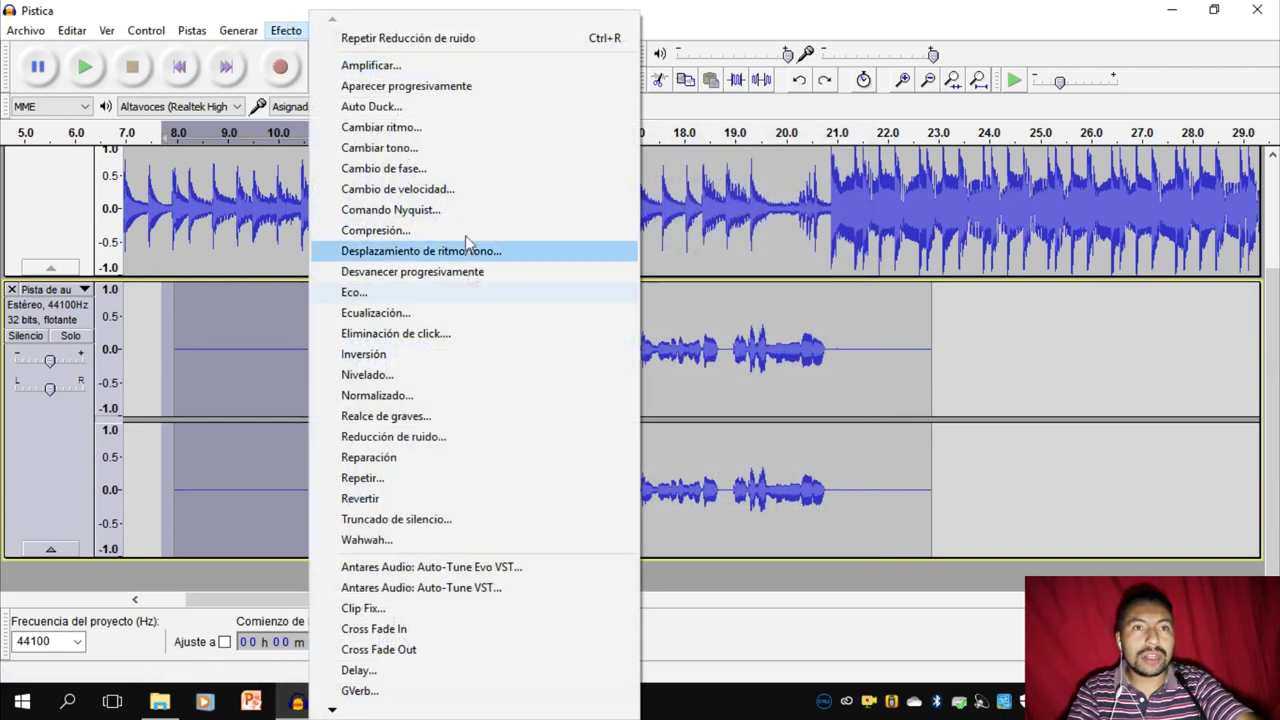
pyautogui.click(443, 437)
pyautogui.press('Return')
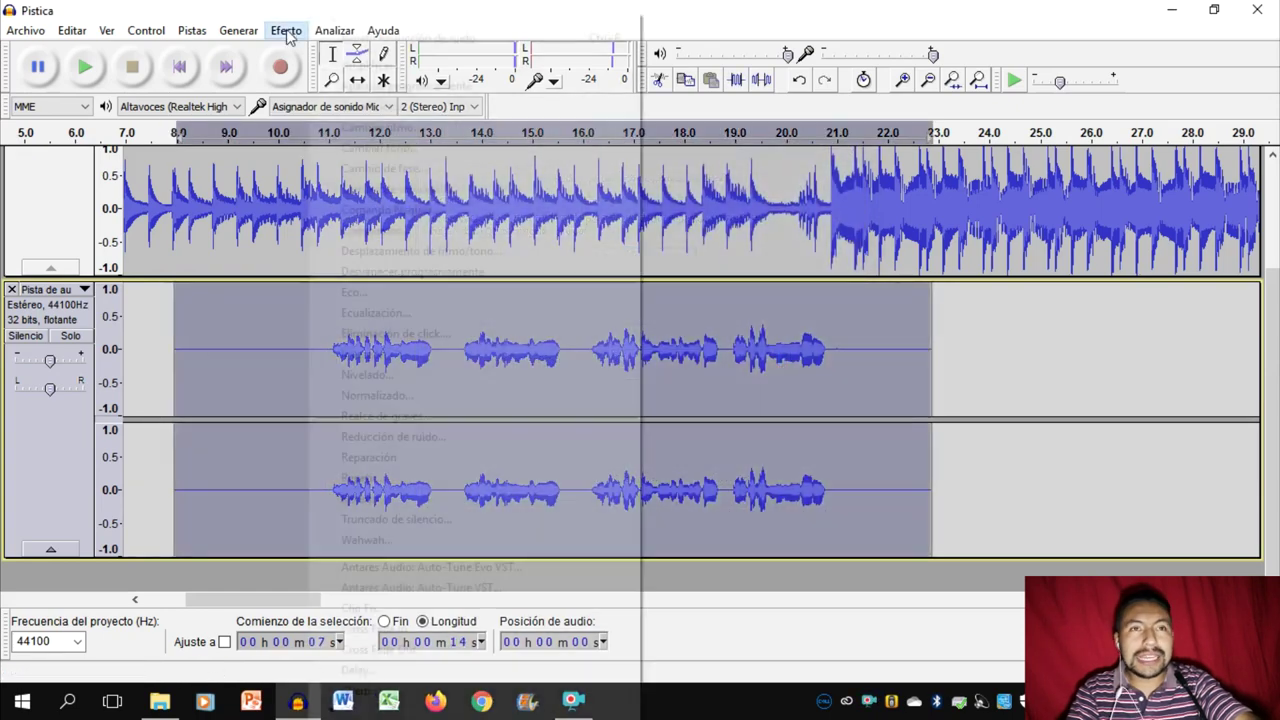
pyautogui.click(429, 436)
pyautogui.click(748, 521)
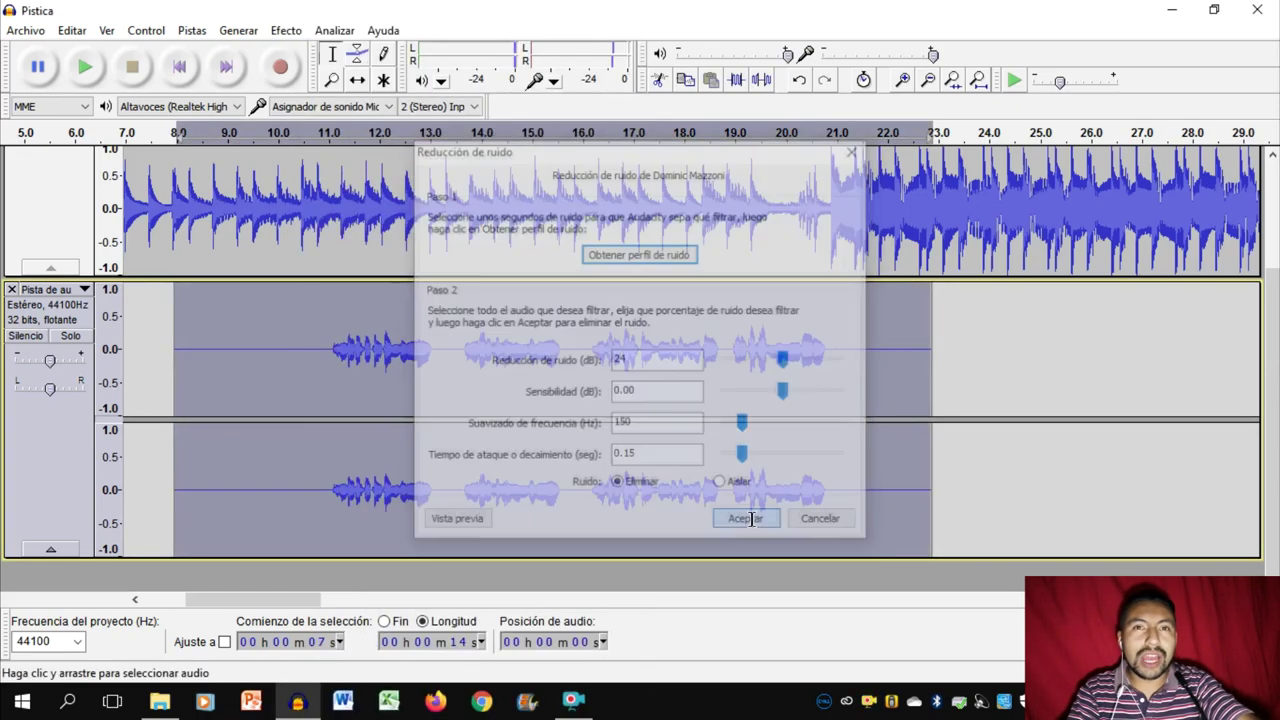
# Apply Equalization and Compression to the whole vocal clip using the current effect settings.
pyautogui.click(286, 30)
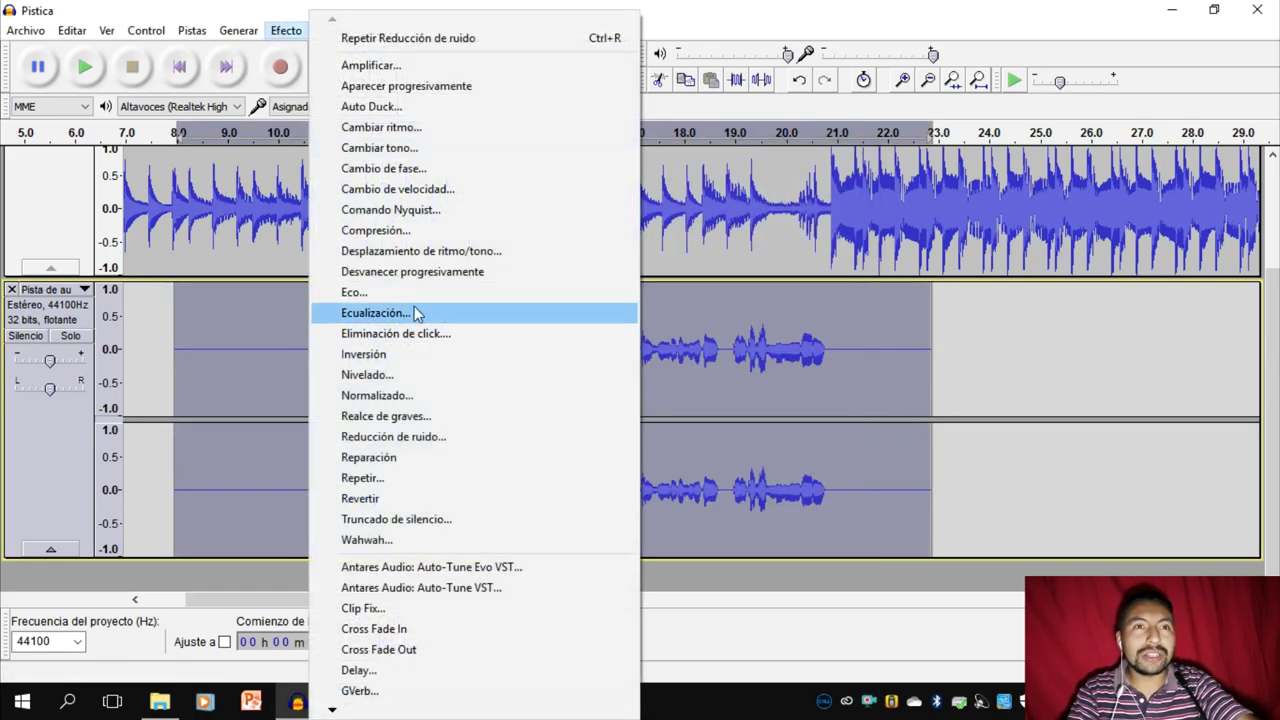
pyautogui.click(418, 316)
pyautogui.press('Return')
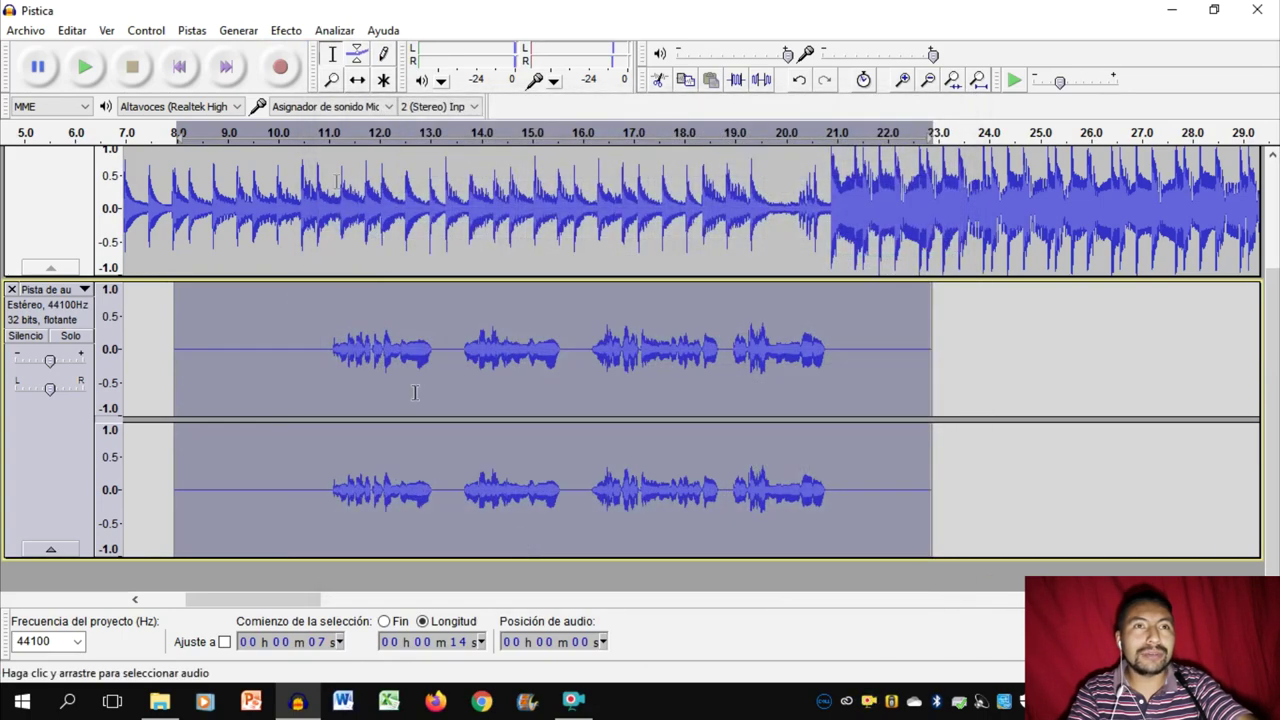
pyautogui.click(286, 30)
pyautogui.click(408, 232)
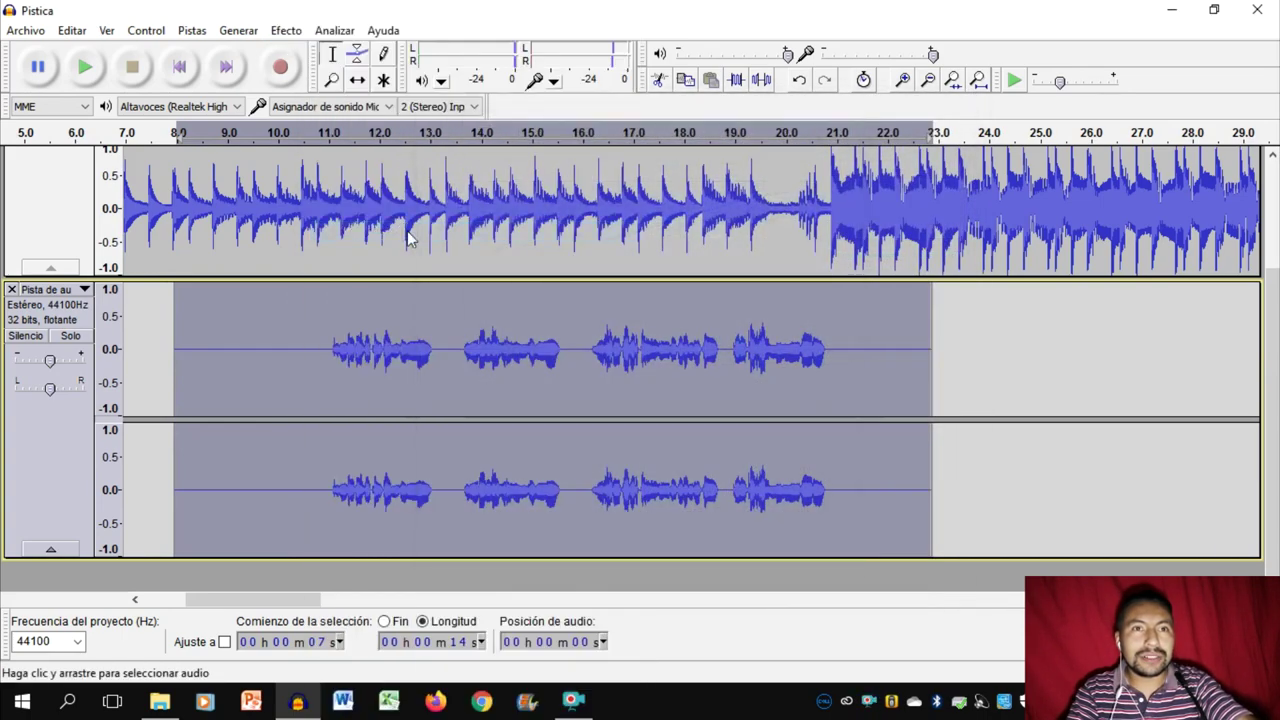
# Apply the Leveler and Normalize effects to the whole vocal clip.
pyautogui.click(286, 30)
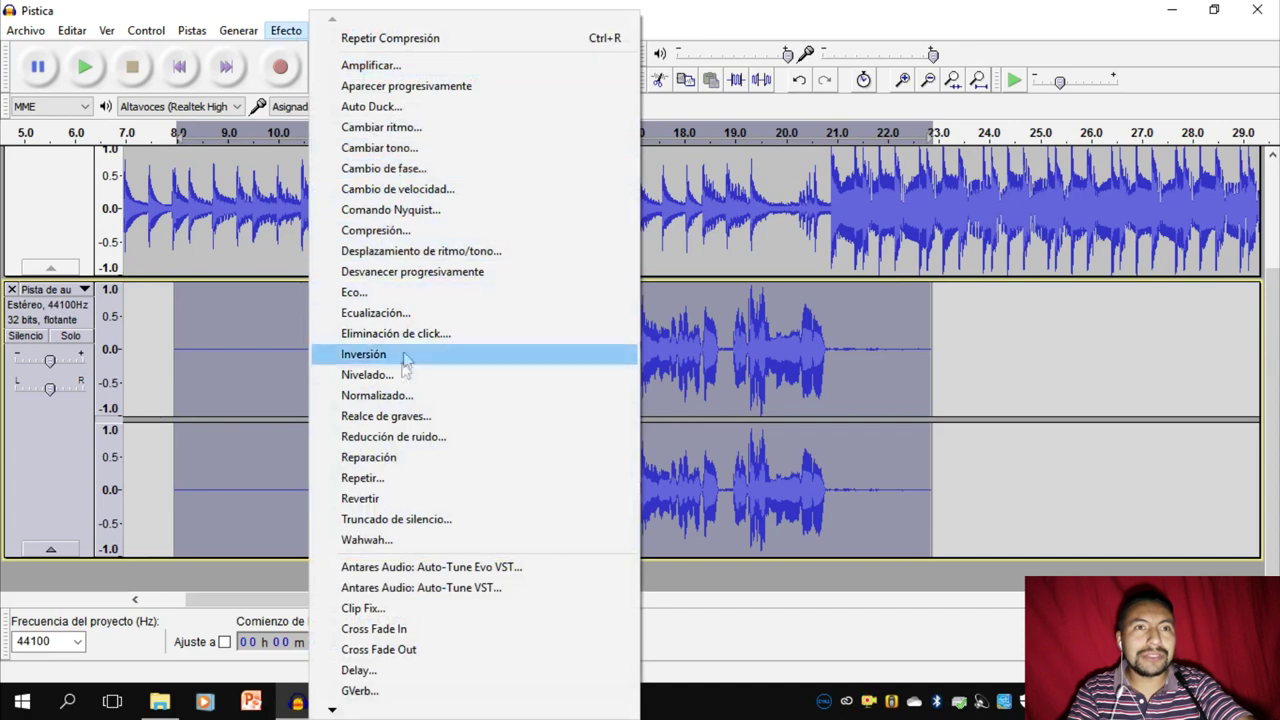
pyautogui.click(401, 376)
pyautogui.click(286, 30)
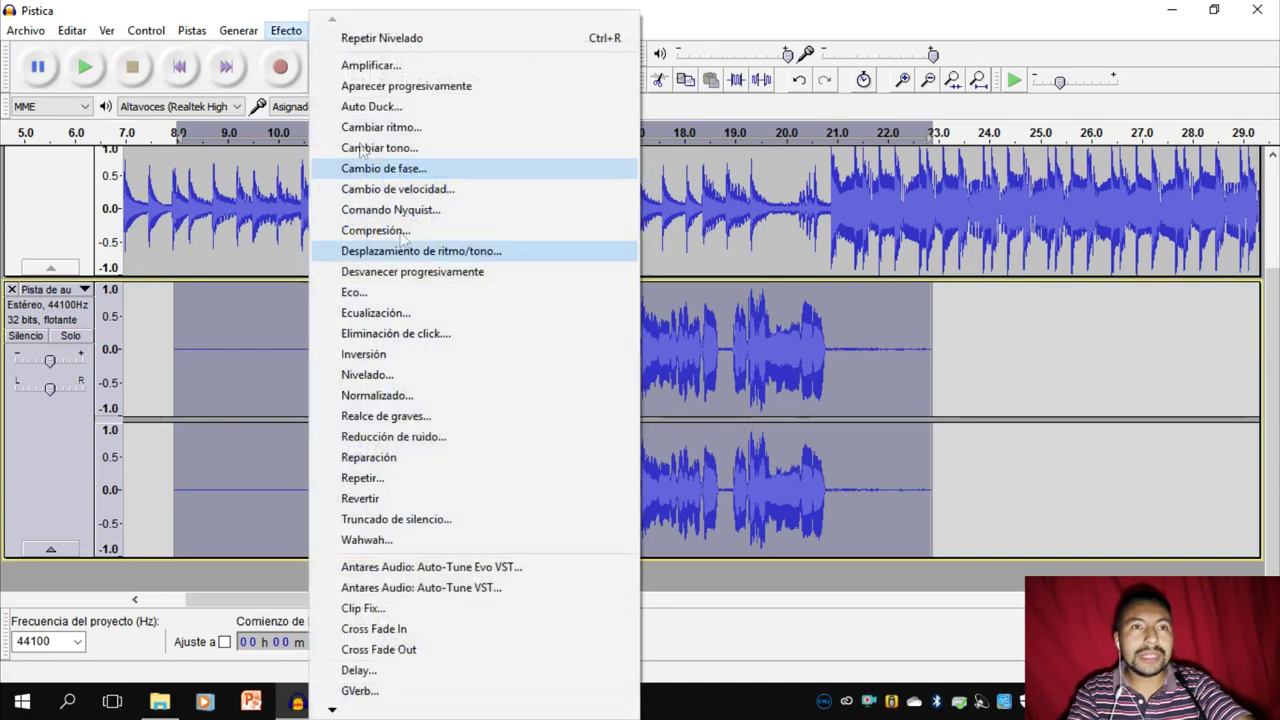
pyautogui.click(401, 394)
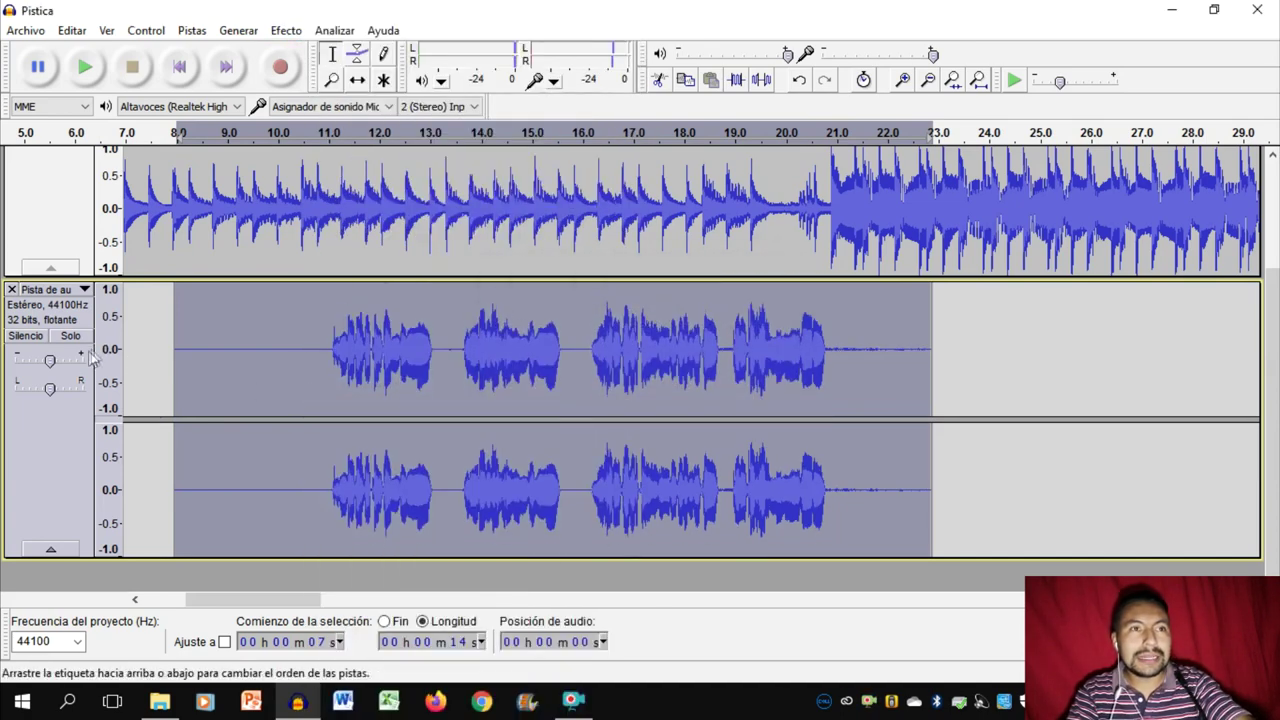
# Set the vocal track's gain to -10.
pyautogui.doubleClick(60, 358)
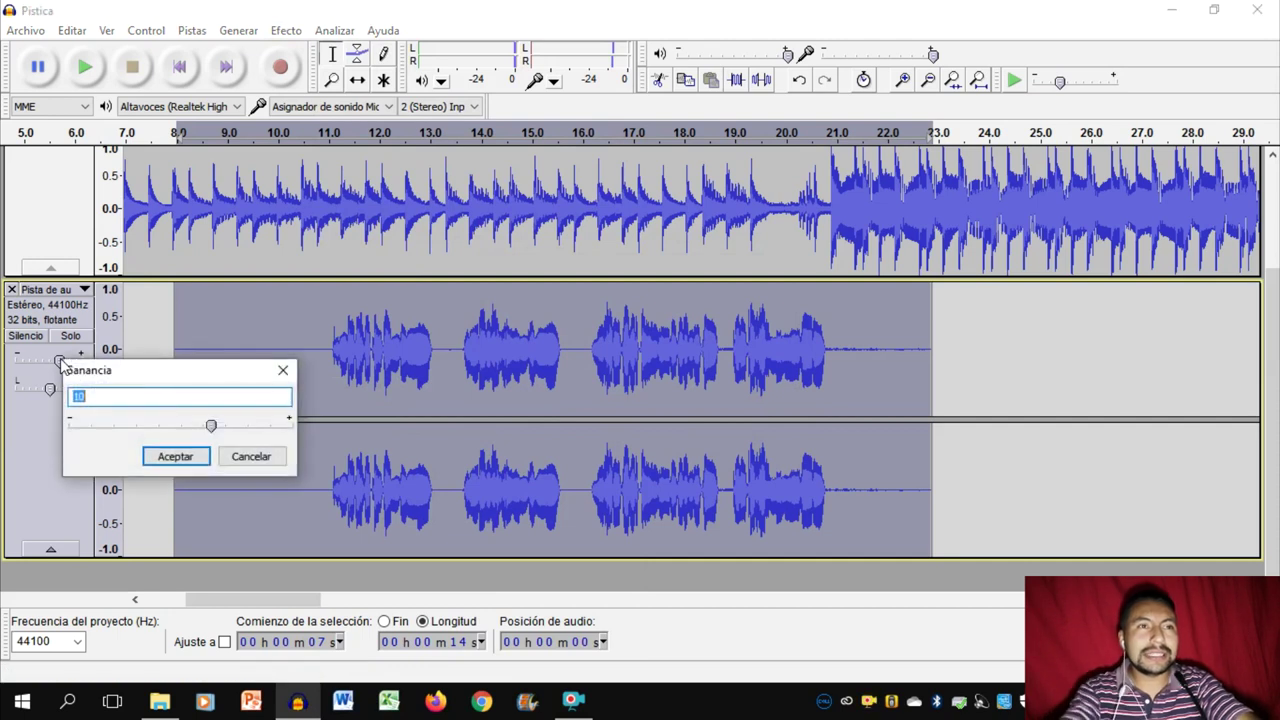
pyautogui.write('-')
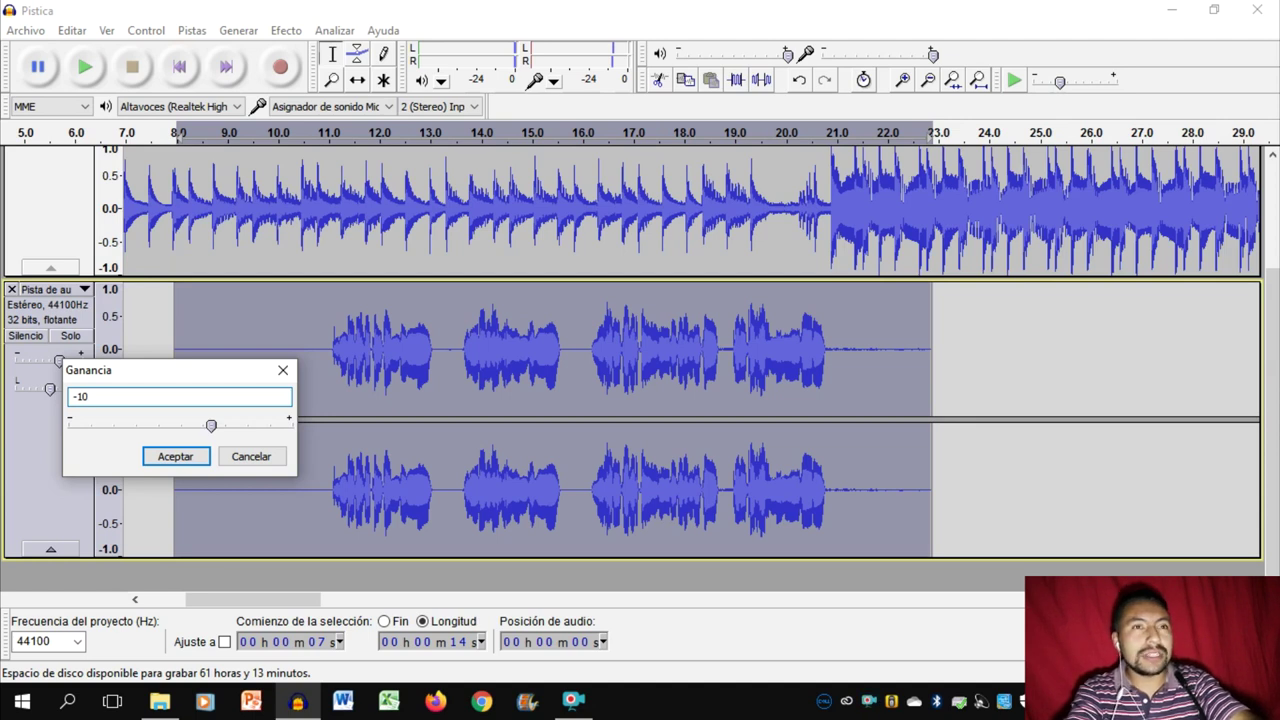
pyautogui.press('Return')
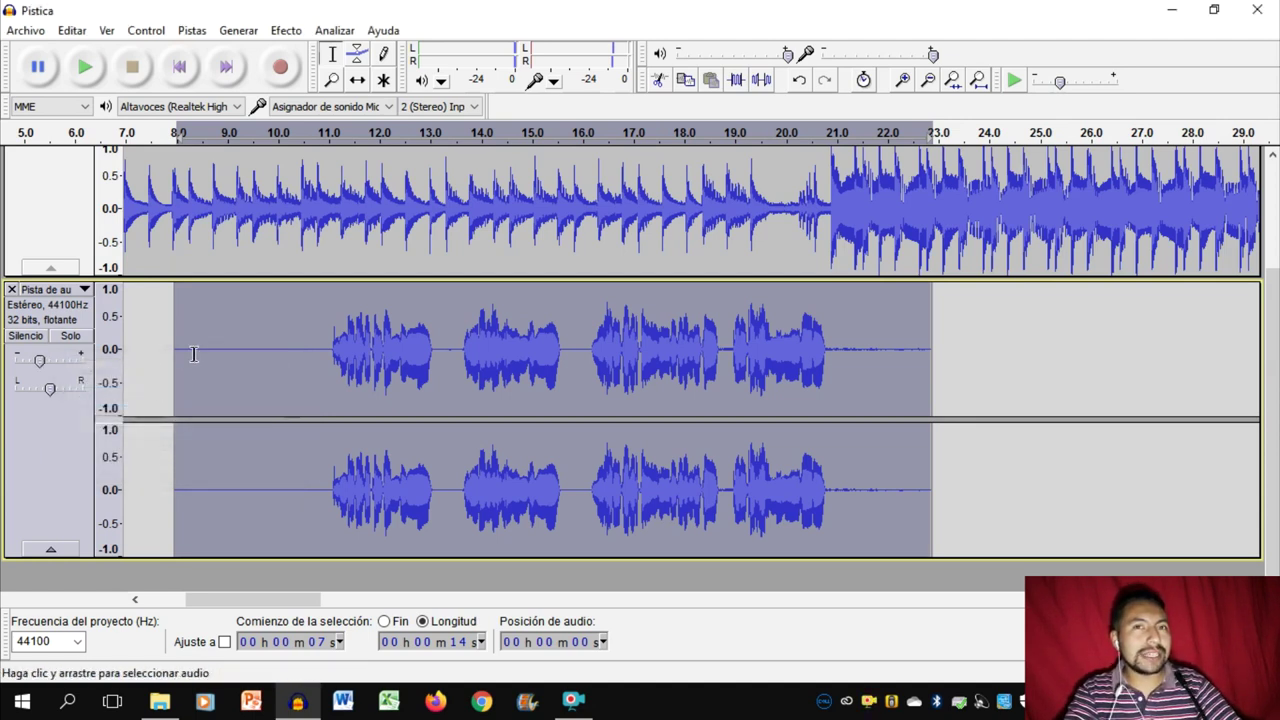
# Silence the vocal clip's tail from about 20.8 seconds and the short gap just before the last sung phrase.
pyautogui.moveTo(982, 331); pyautogui.dragTo(826, 331)
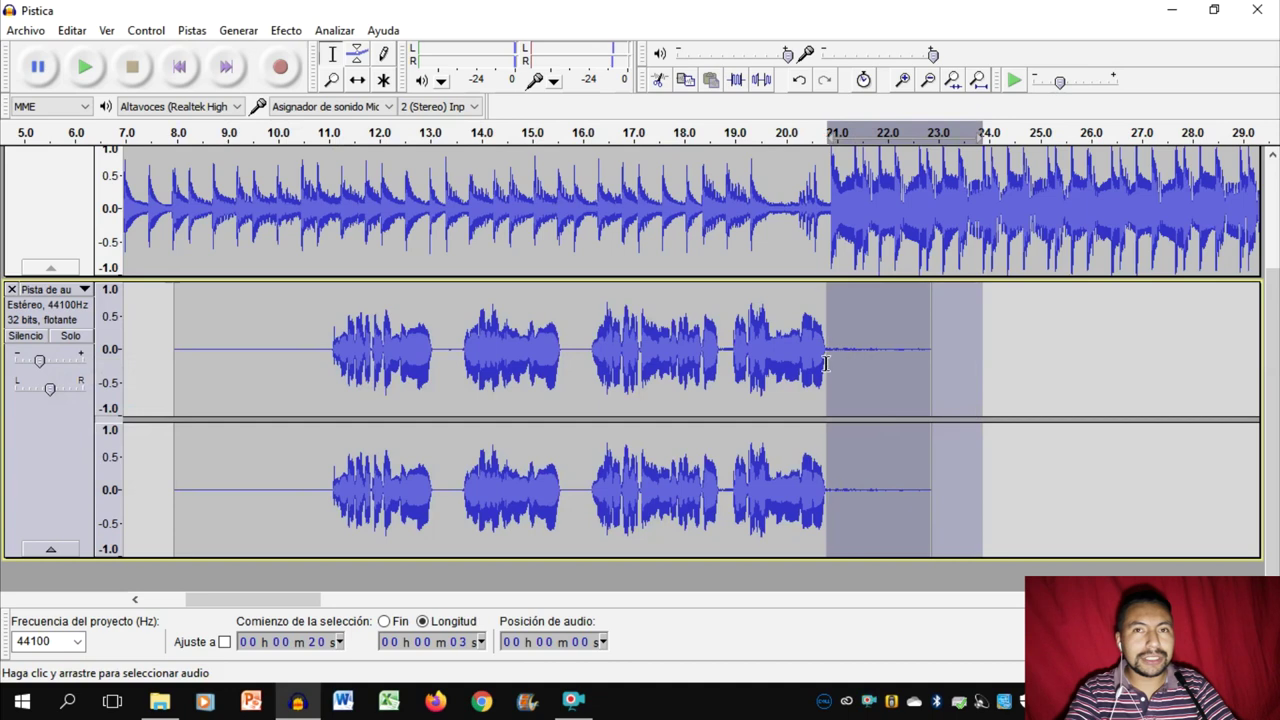
pyautogui.click(762, 82)
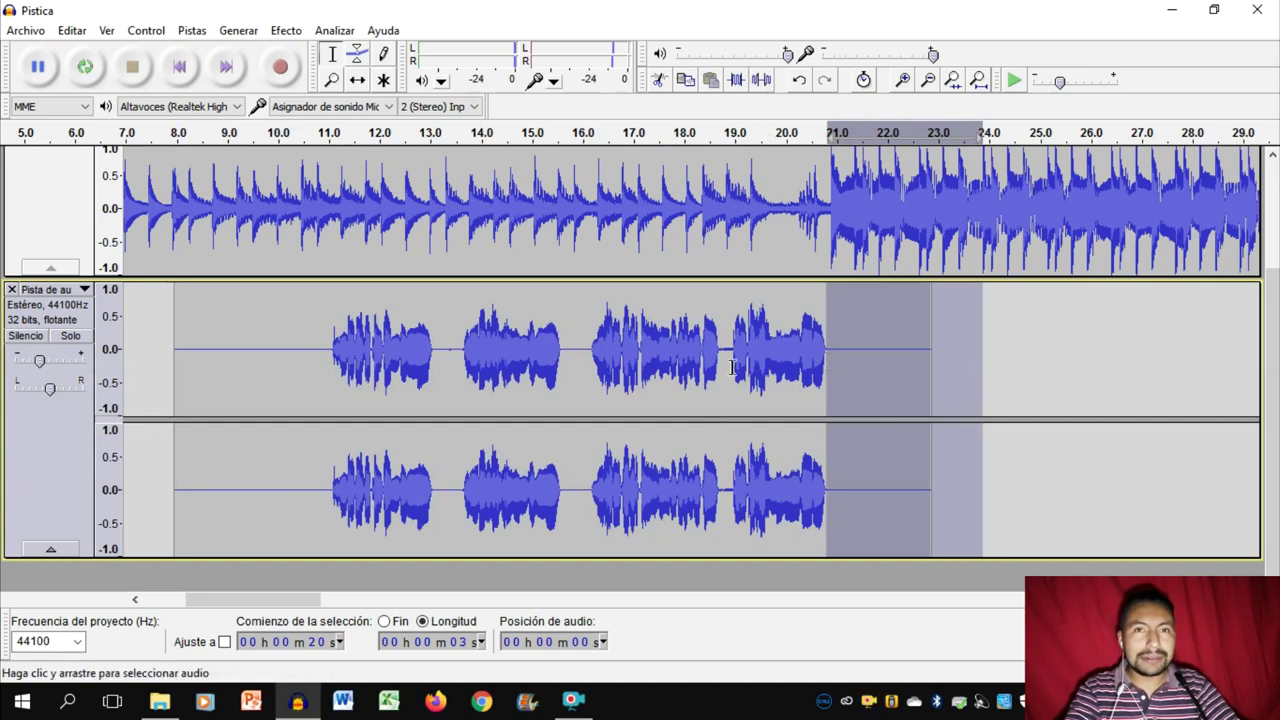
pyautogui.hscroll(-1, 735, 362)
pyautogui.hscroll(-1, 800, 352)
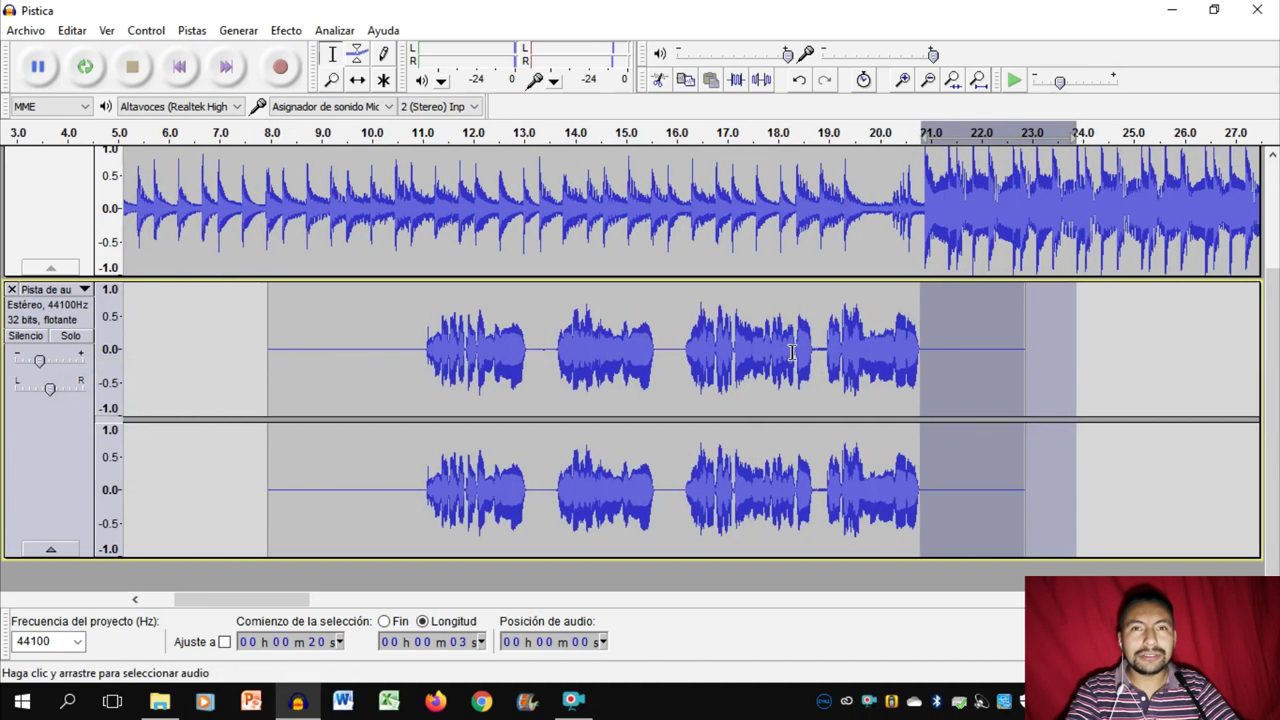
pyautogui.hscroll(-1, 826, 355)
pyautogui.hscroll(-3, 871, 355)
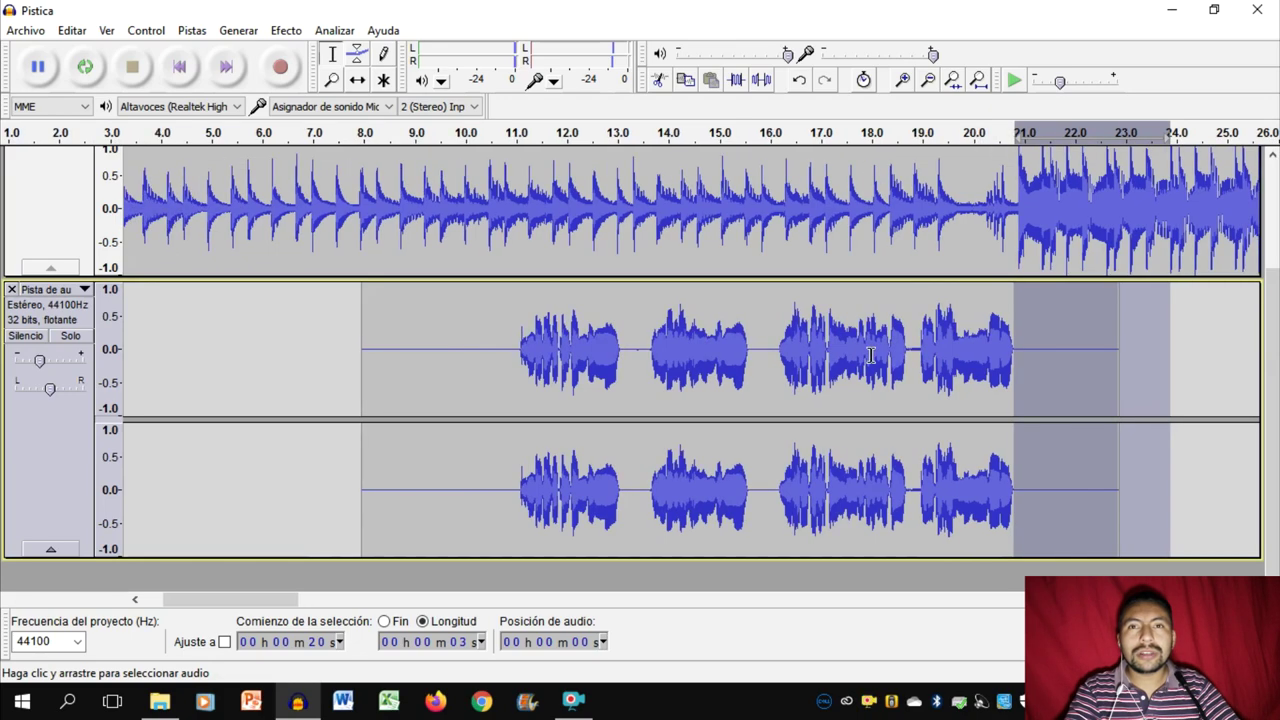
pyautogui.hscroll(3, 1067, 362)
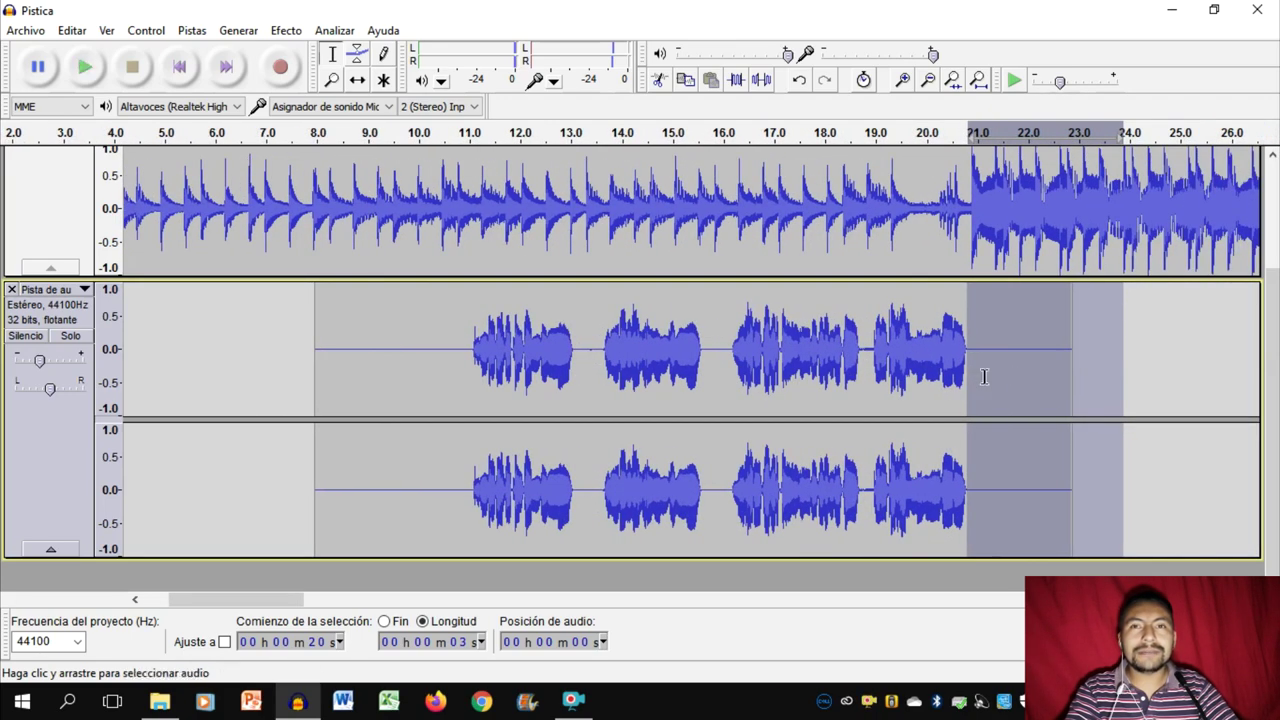
pyautogui.keyDown('ctrl'); pyautogui.scroll(1, 975, 380); pyautogui.keyUp('ctrl')
pyautogui.moveTo(763, 362); pyautogui.dragTo(786, 362)
pyautogui.click(763, 80)
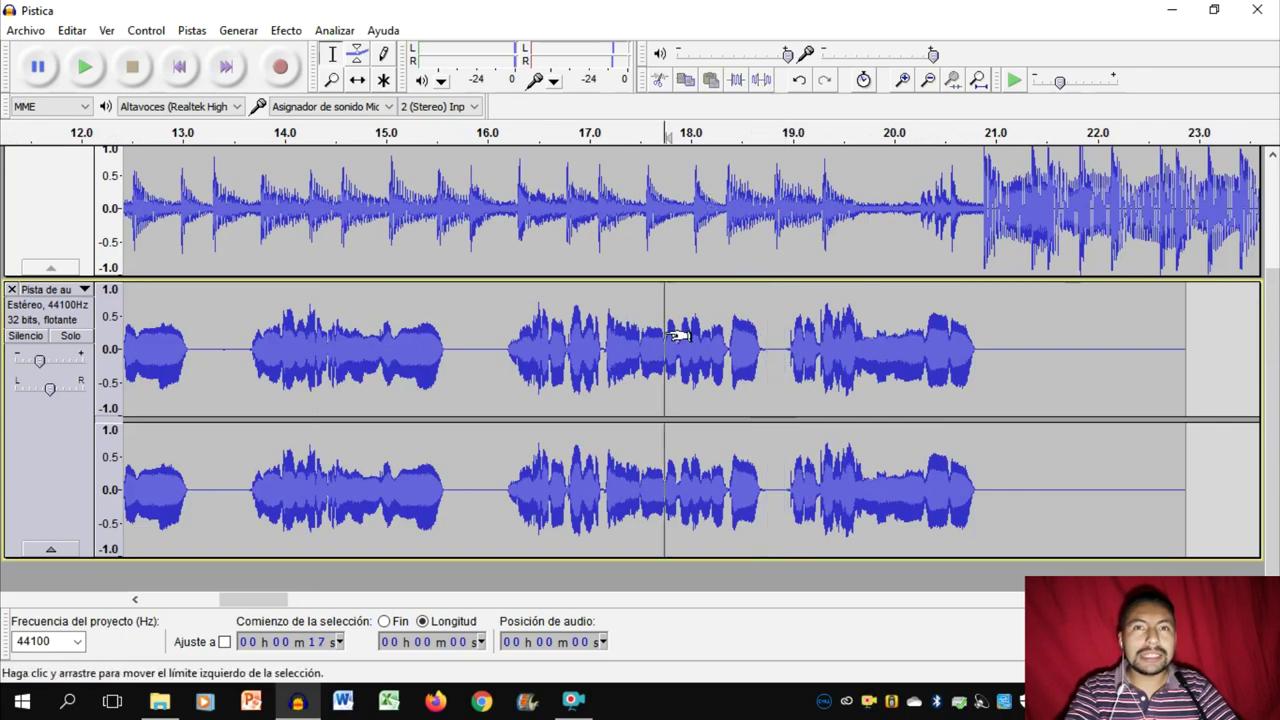
# Duplicate the whole vocal clip onto a new track.
pyautogui.doubleClick(207, 350)
pyautogui.keyDown('ctrl'); pyautogui.scroll(-4, 207, 350); pyautogui.keyUp('ctrl')
pyautogui.keyDown('ctrl'); pyautogui.scroll(1, 196, 372); pyautogui.keyUp('ctrl')
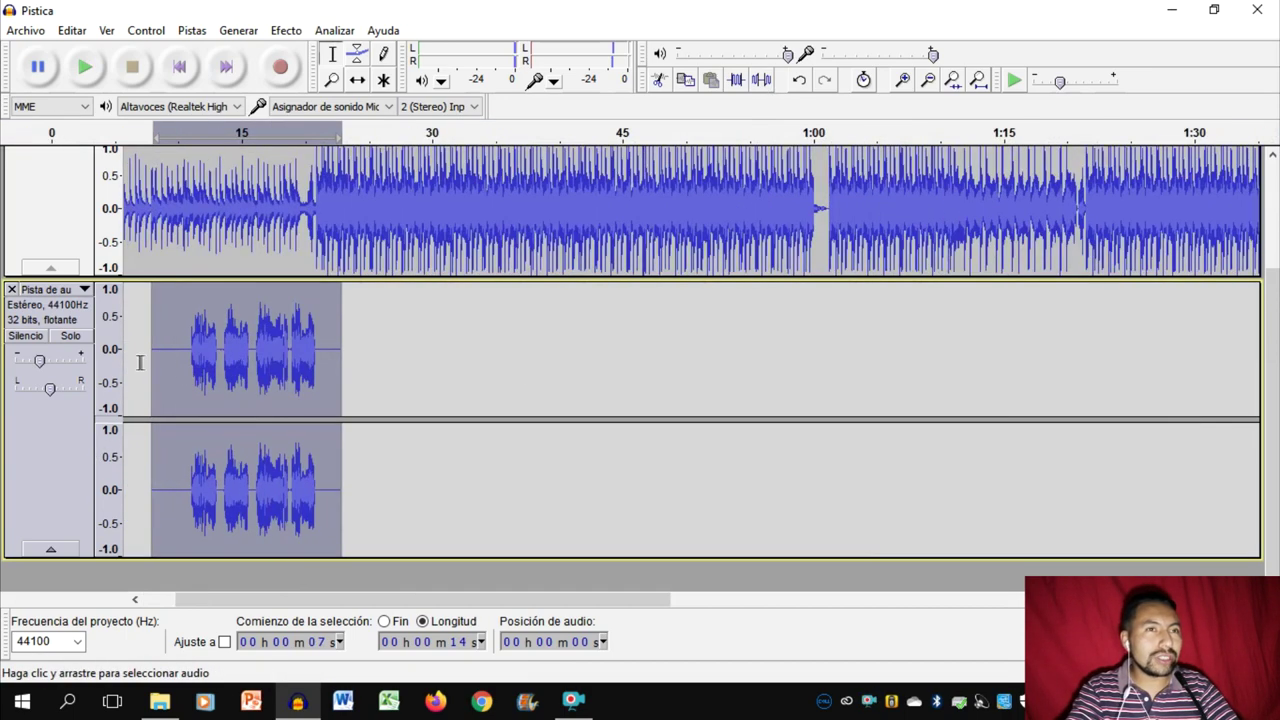
pyautogui.keyDown('ctrl'); pyautogui.scroll(2, 143, 360); pyautogui.keyUp('ctrl')
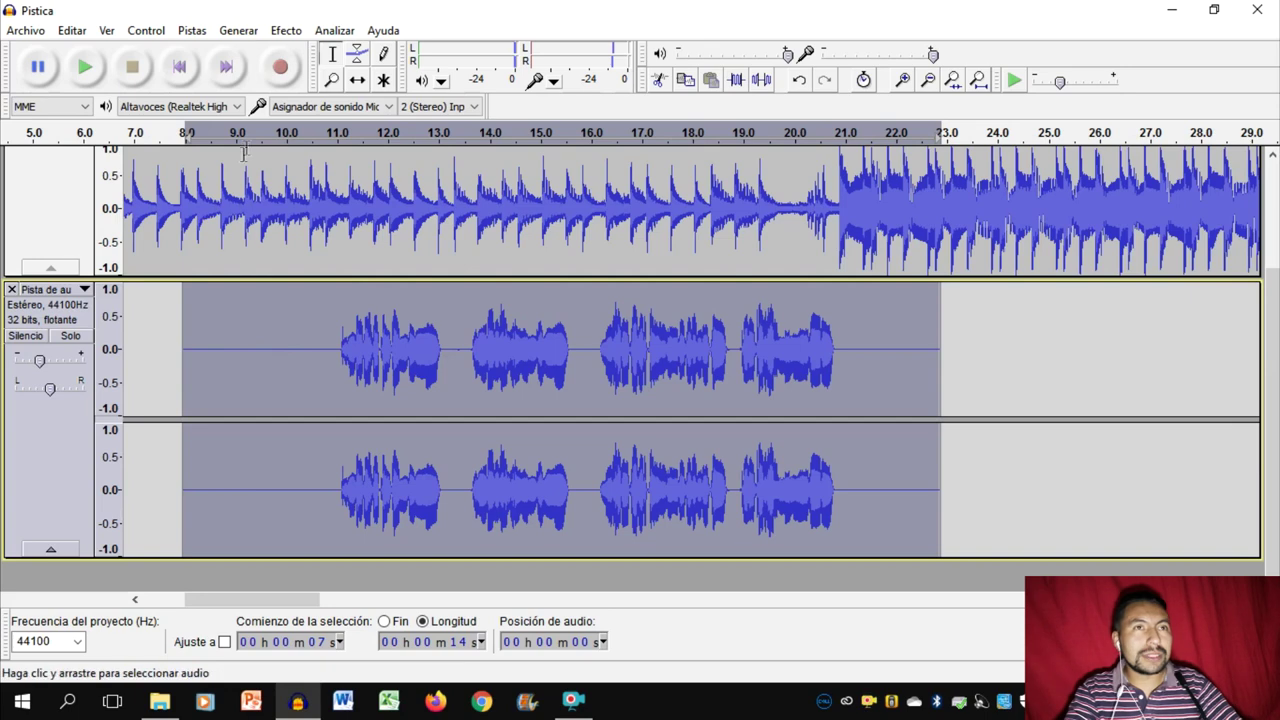
pyautogui.press('F2')
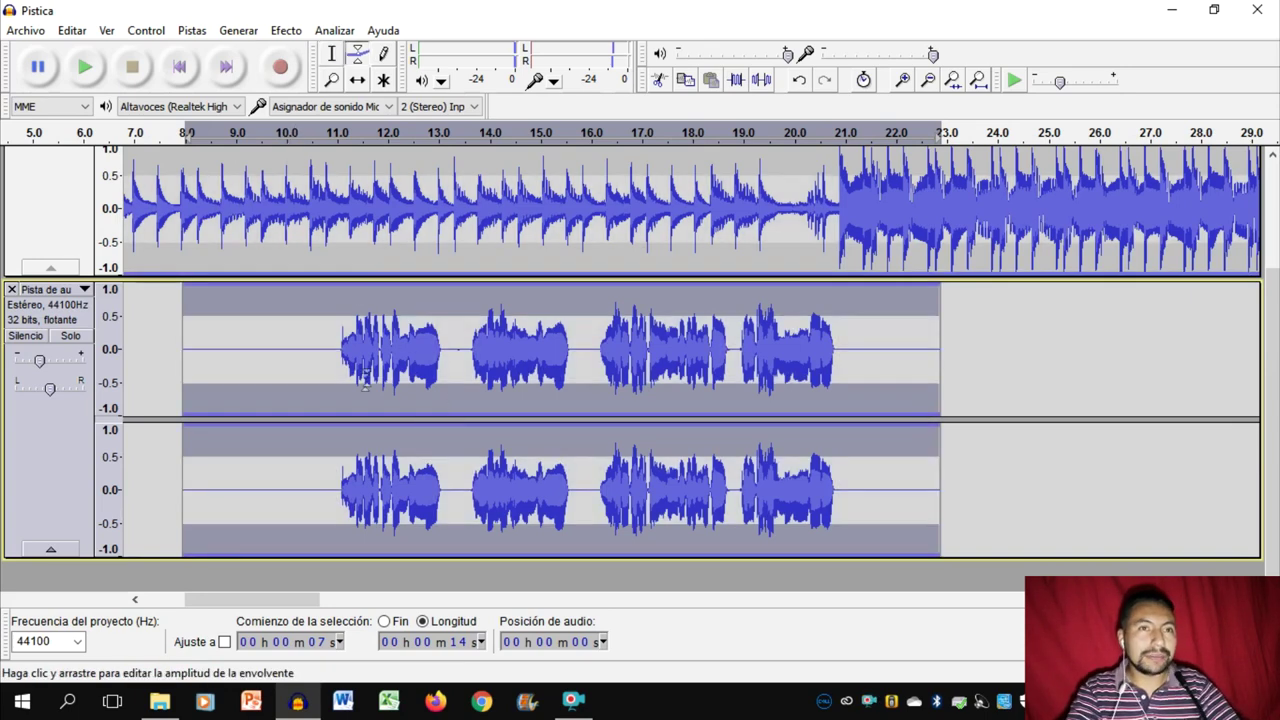
pyautogui.click(332, 53)
pyautogui.hotkey('ctrl', 'd')
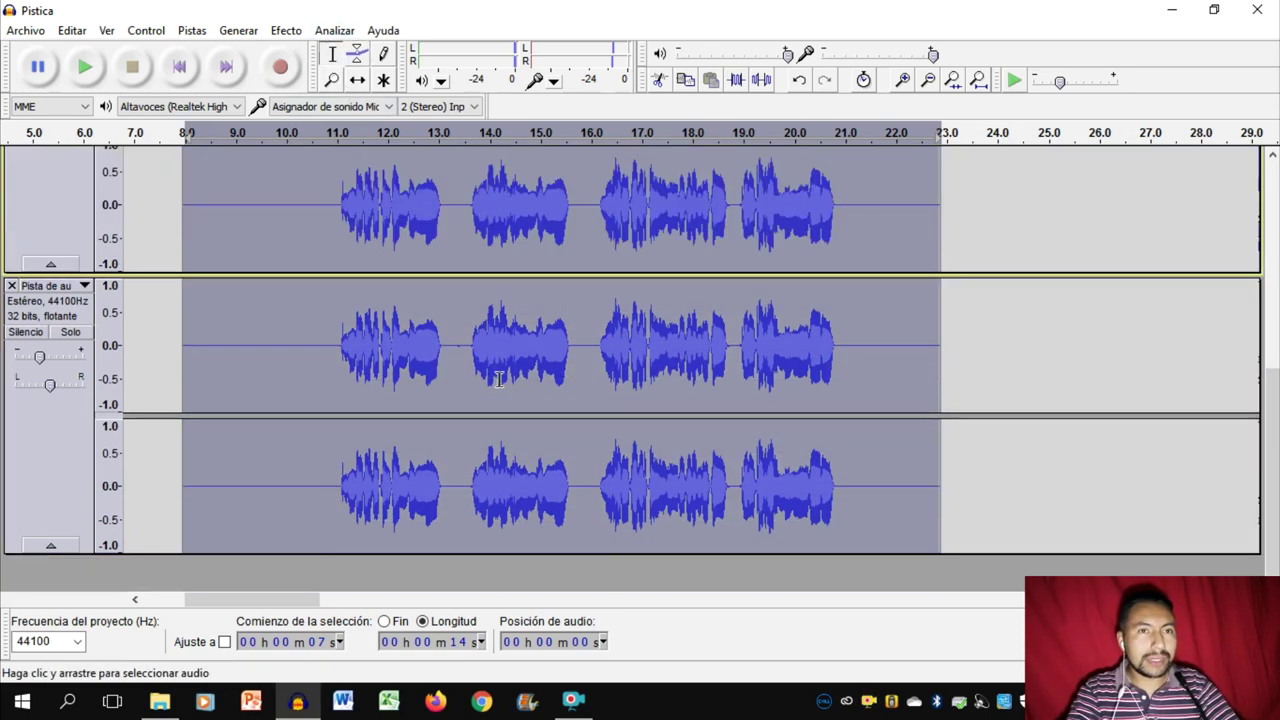
# Apply a regular Delay with 6.0 dB decay, 0.50 s delay time and 5 echoes to the vocal copy, and lower that track's gain.
pyautogui.click(286, 30)
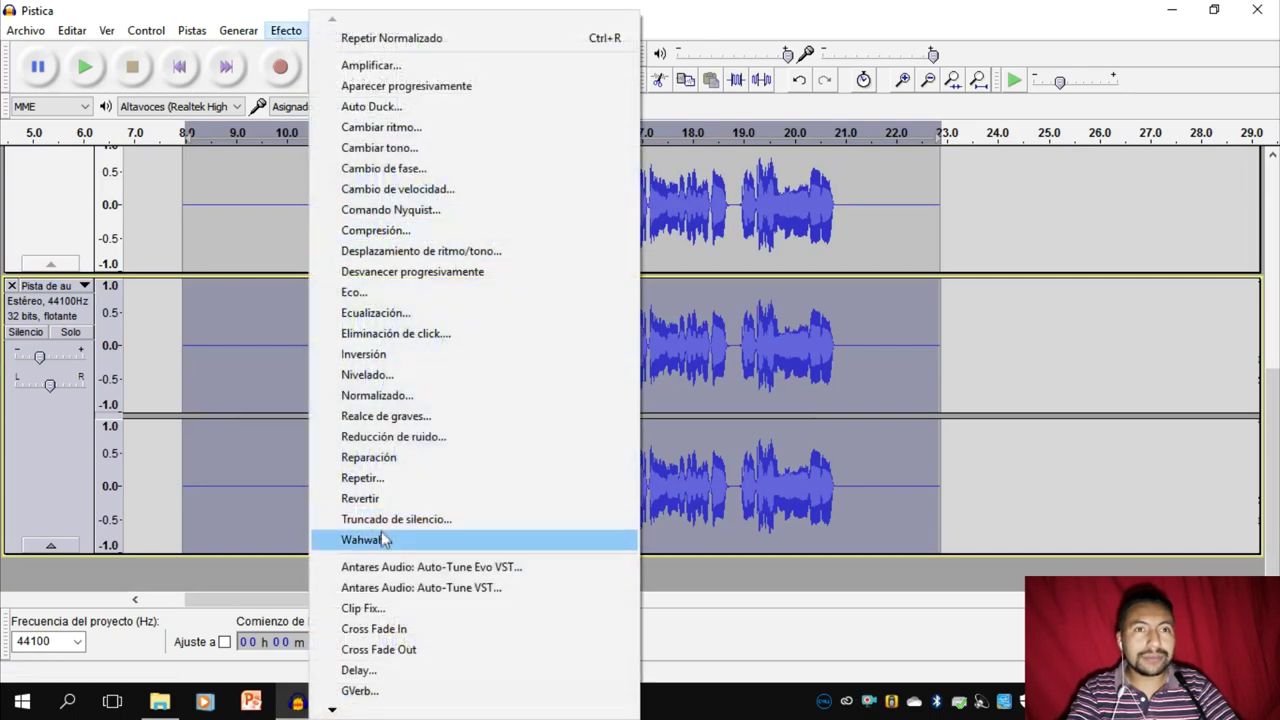
pyautogui.click(362, 670)
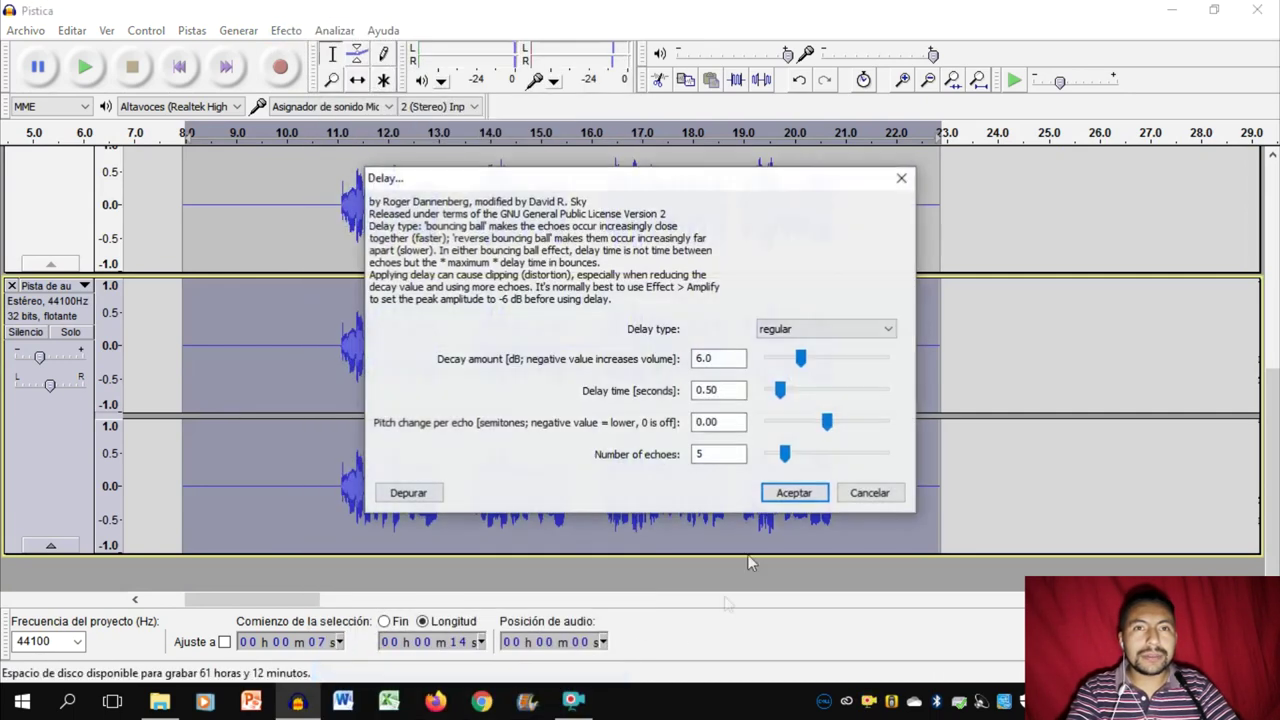
pyautogui.click(794, 493)
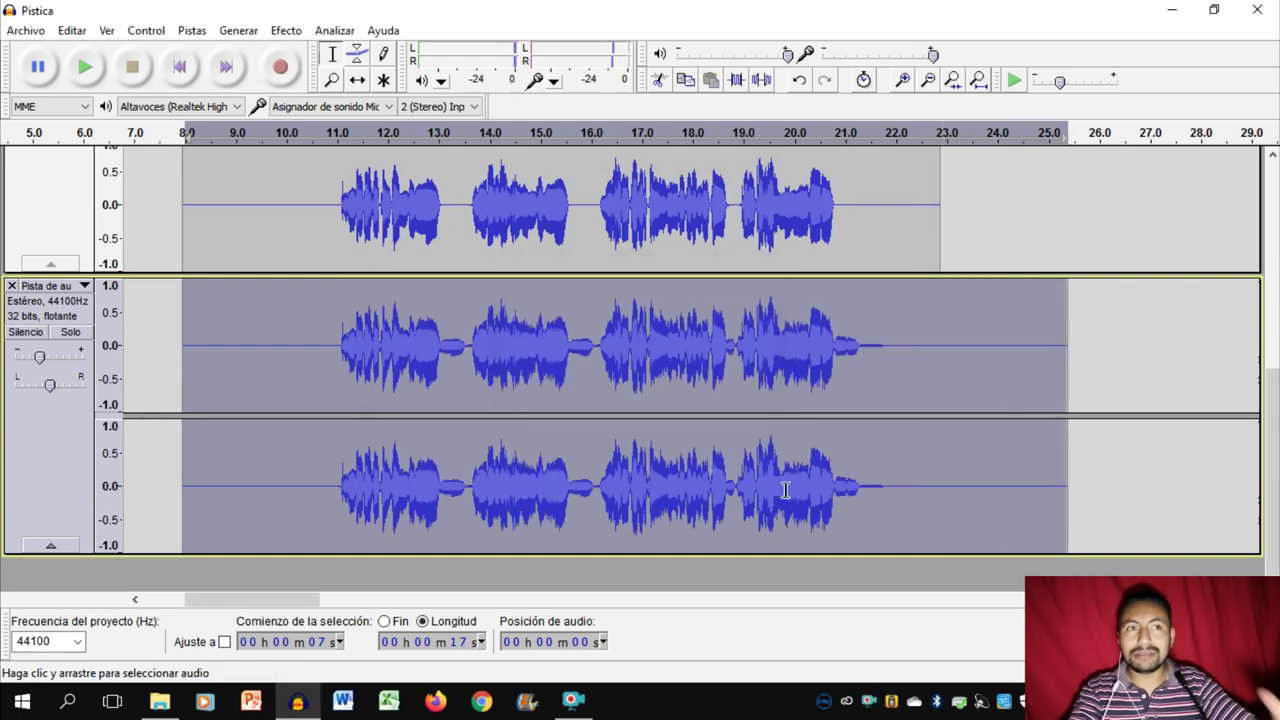
pyautogui.doubleClick(39, 358)
pyautogui.write('-')
pyautogui.press('Return')
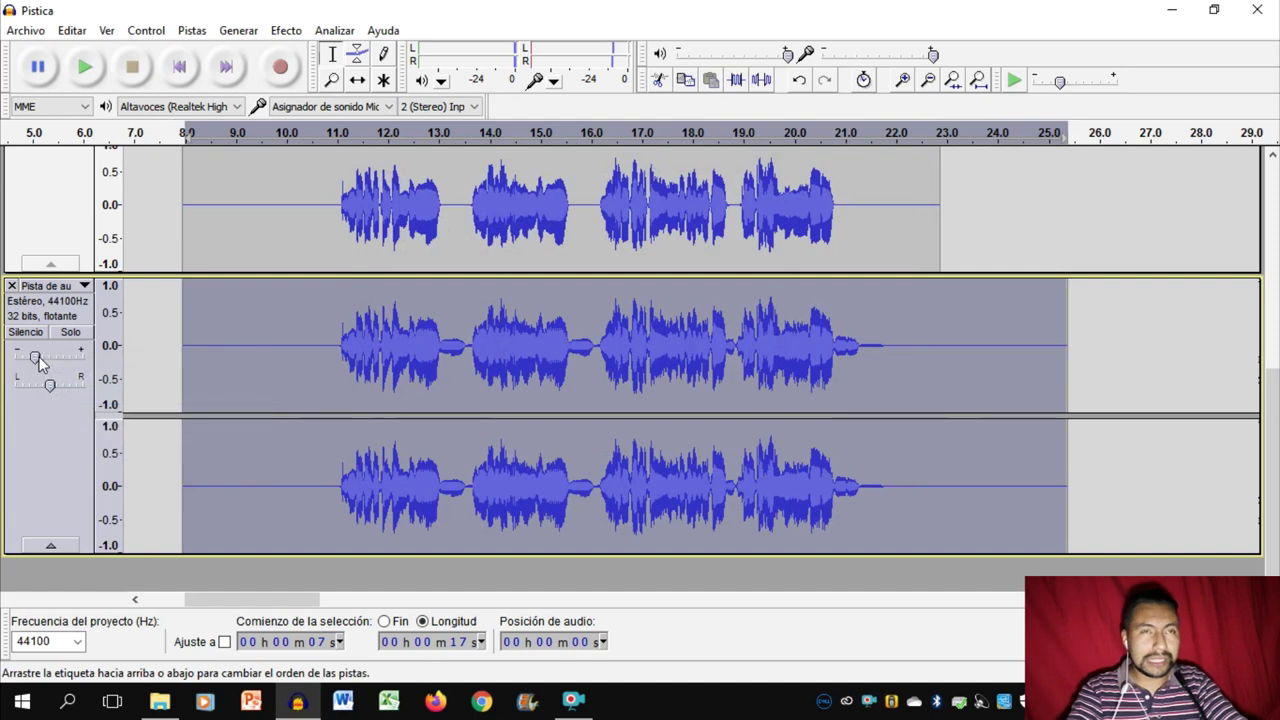
# Play the backing track with both vocal tracks from about 10.3 seconds to check the delay.
pyautogui.click(292, 350)
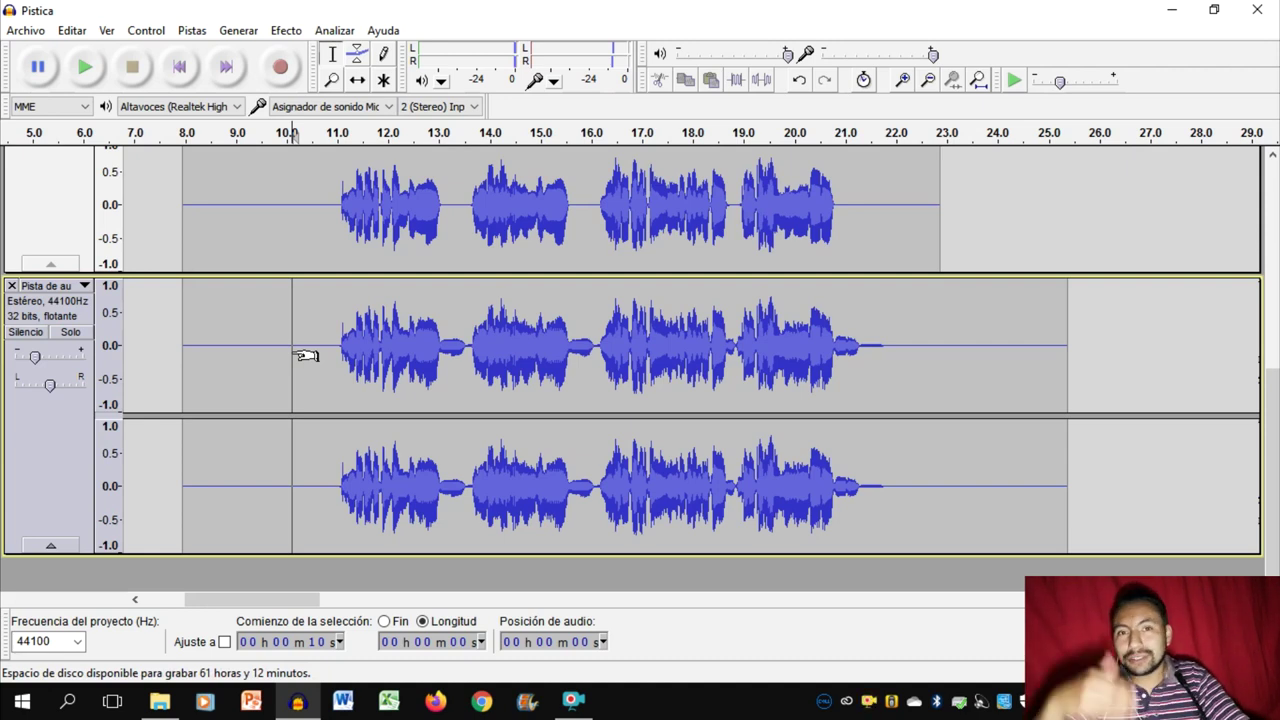
pyautogui.click(318, 353)
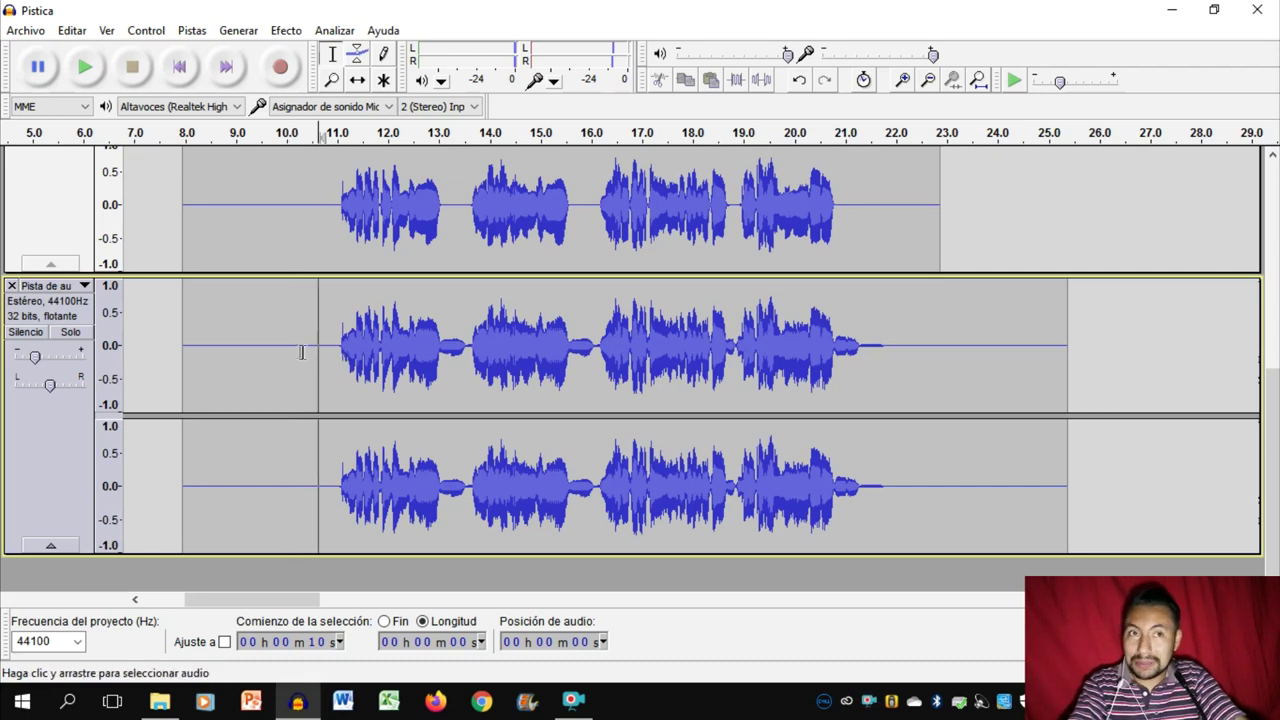
pyautogui.click(301, 353)
pyautogui.press('space')
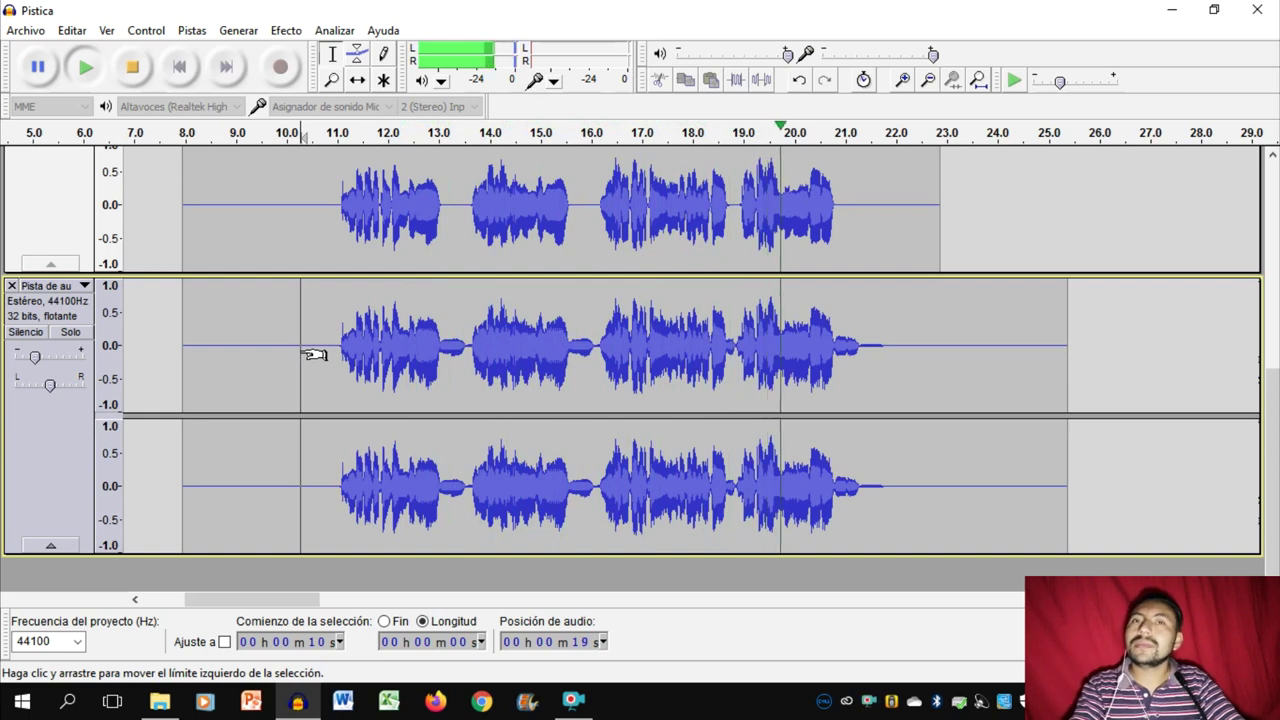
pyautogui.press('space')
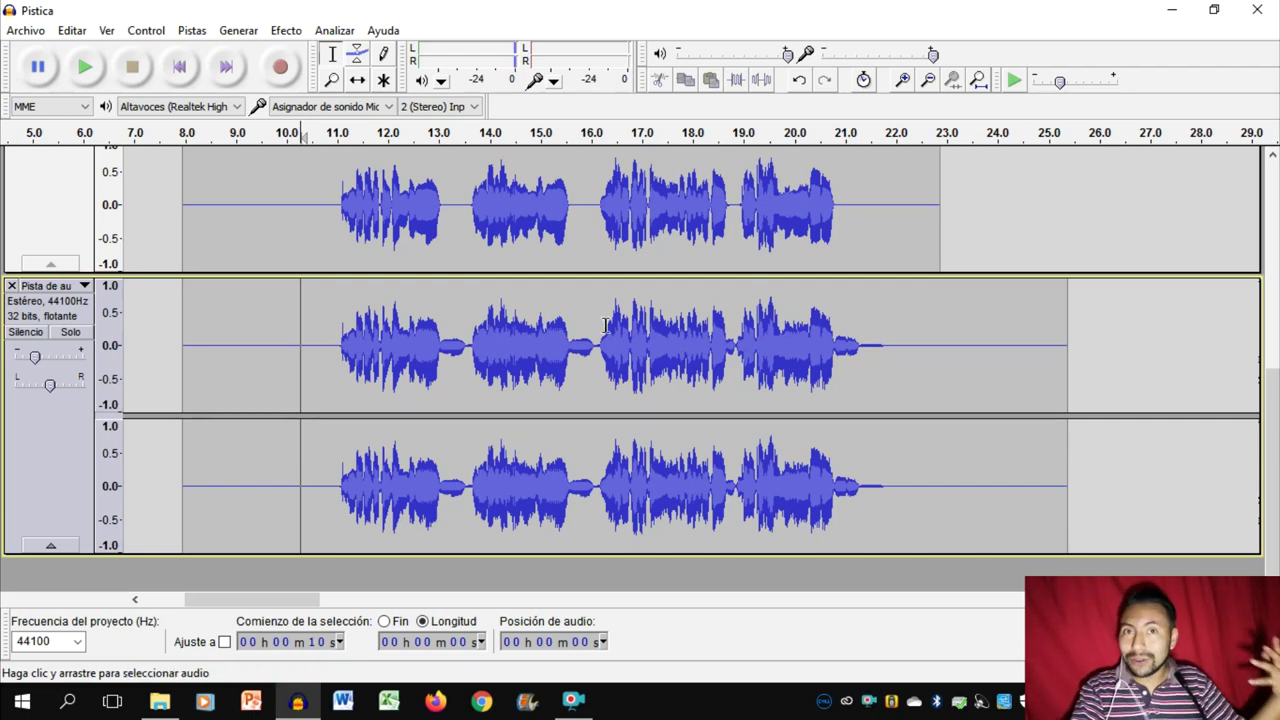
# Delete both the delayed vocal copy and the original vocal track, leaving only the backing track.
pyautogui.click(745, 356)
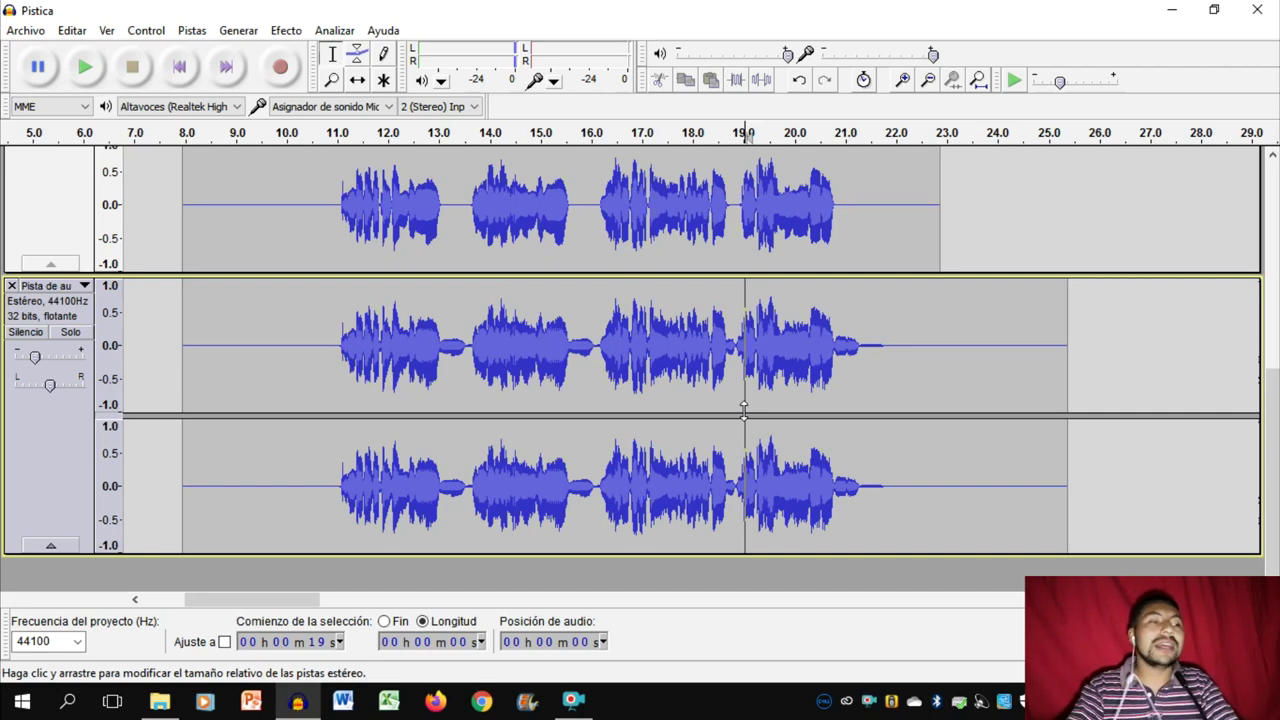
pyautogui.click(796, 362)
pyautogui.moveTo(40, 305); pyautogui.dragTo(14, 300)
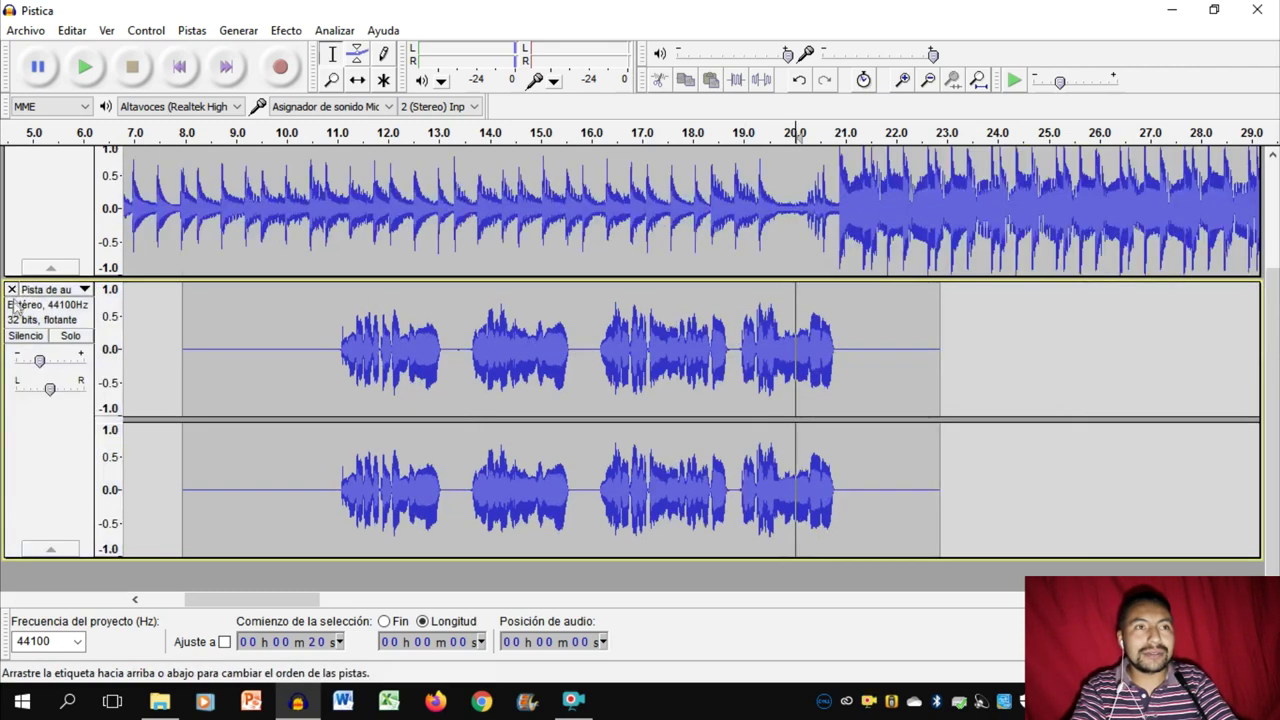
pyautogui.click(11, 290)
# Record a new vocal take from about 18.7 to 26 seconds and play it back from about 20.5 seconds.
pyautogui.click(727, 377)
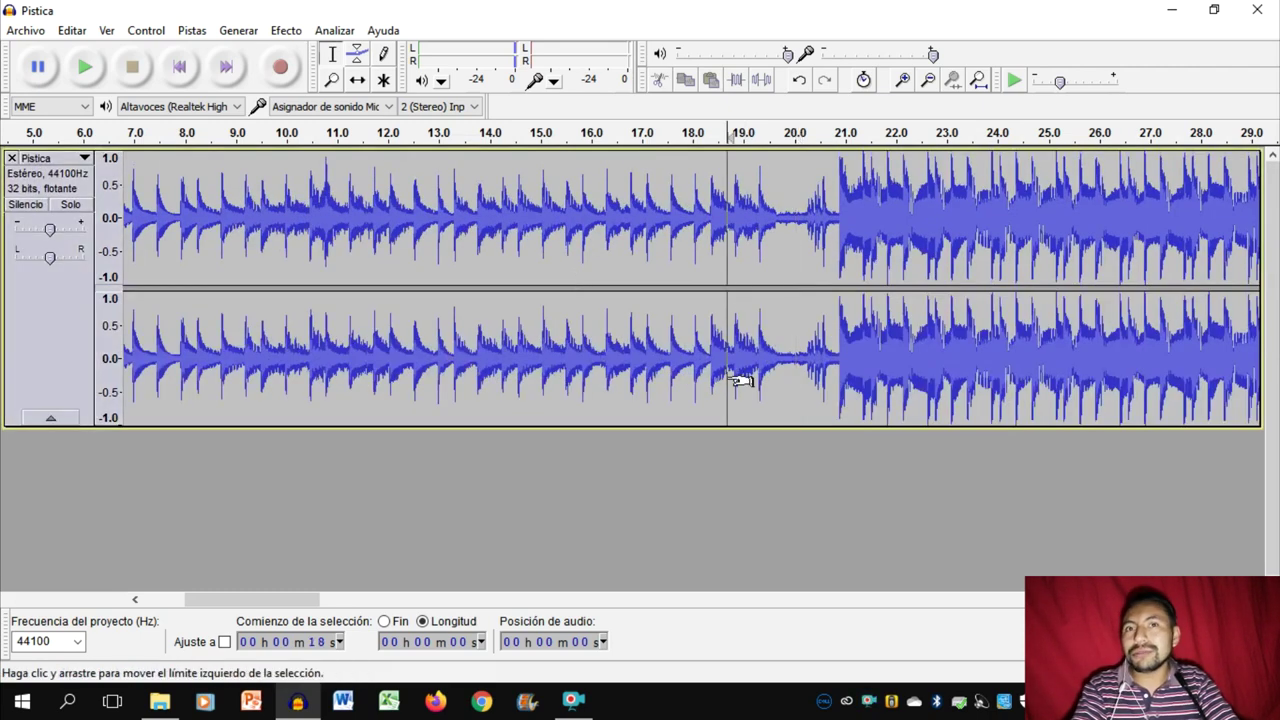
pyautogui.hotkey('shift', 'r')
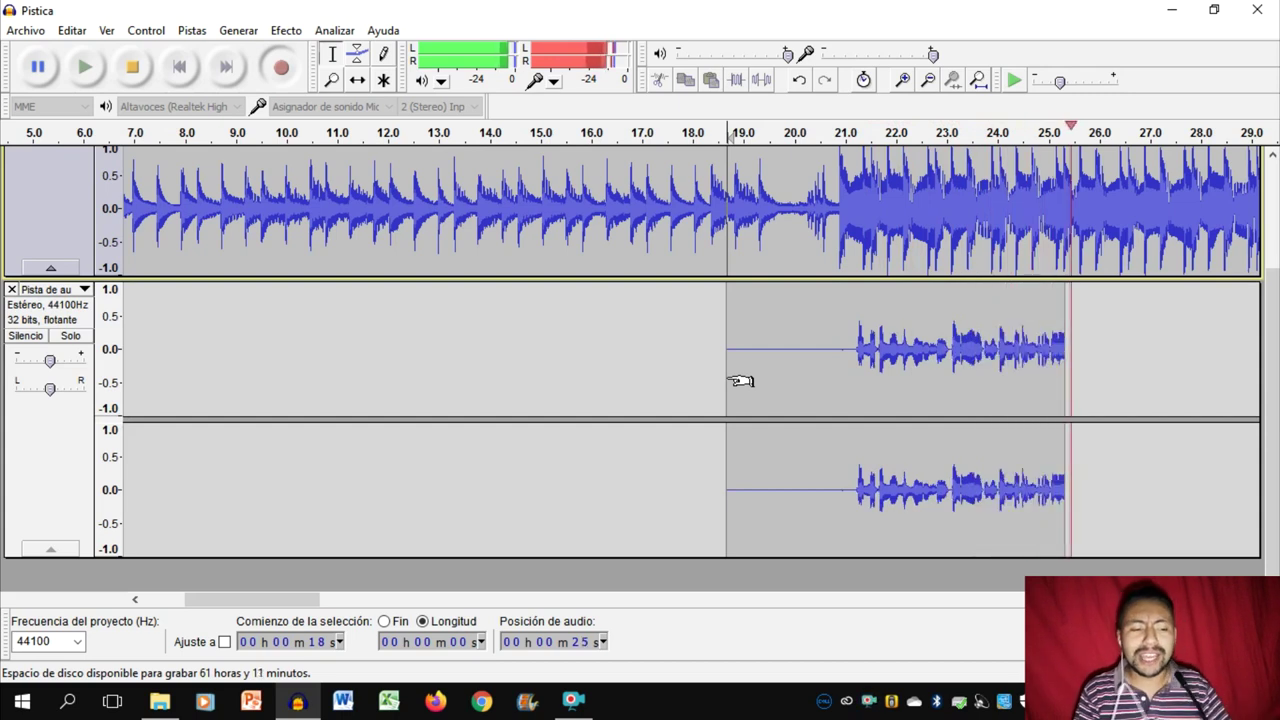
pyautogui.press('space')
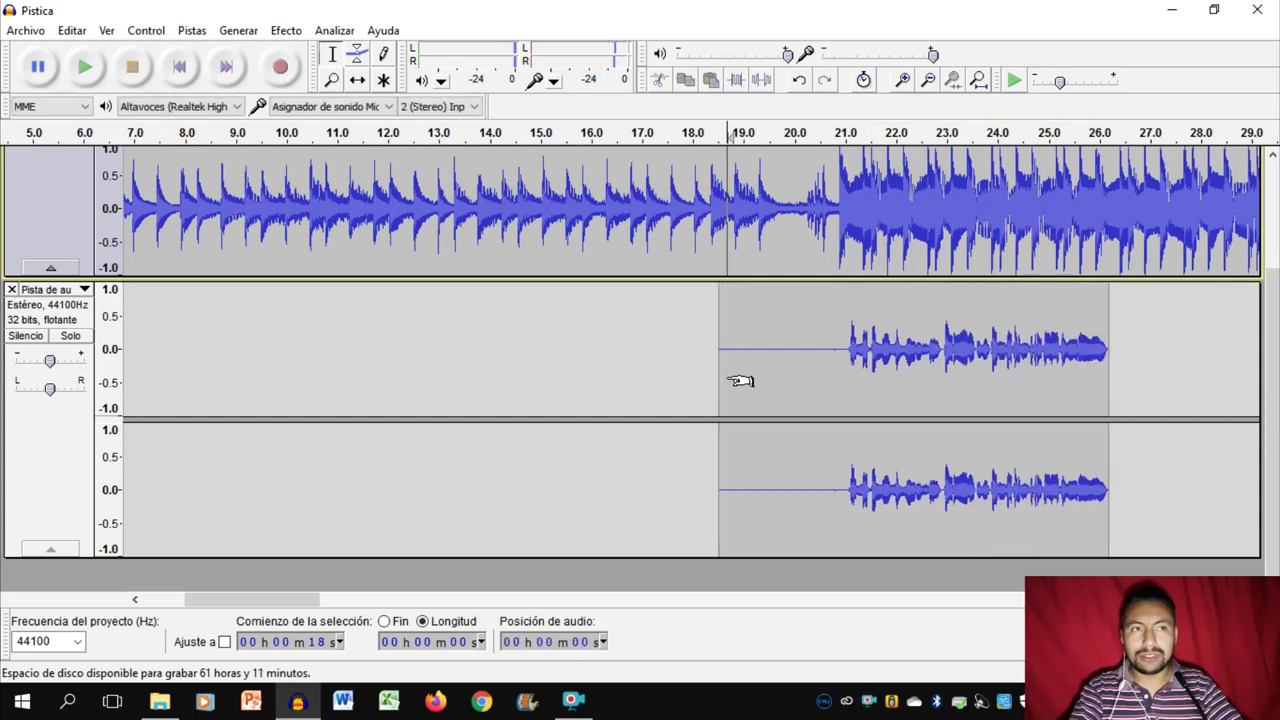
pyautogui.click(822, 365)
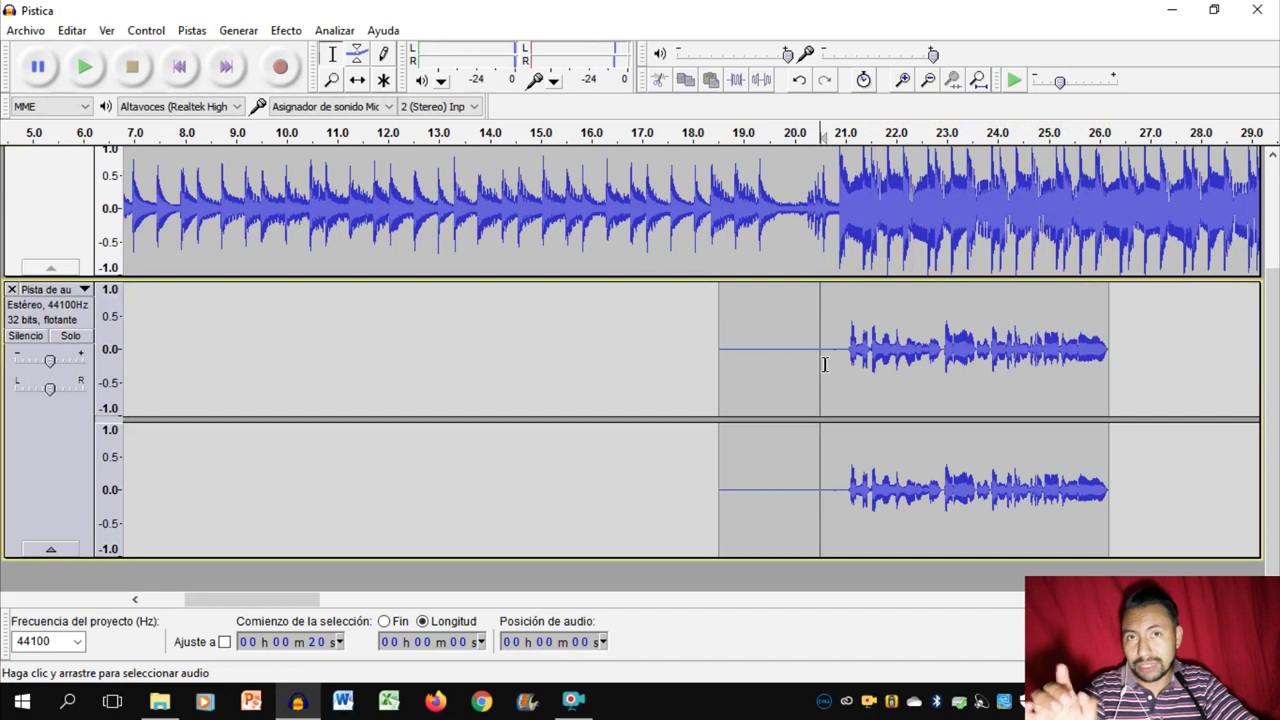
pyautogui.press('space')
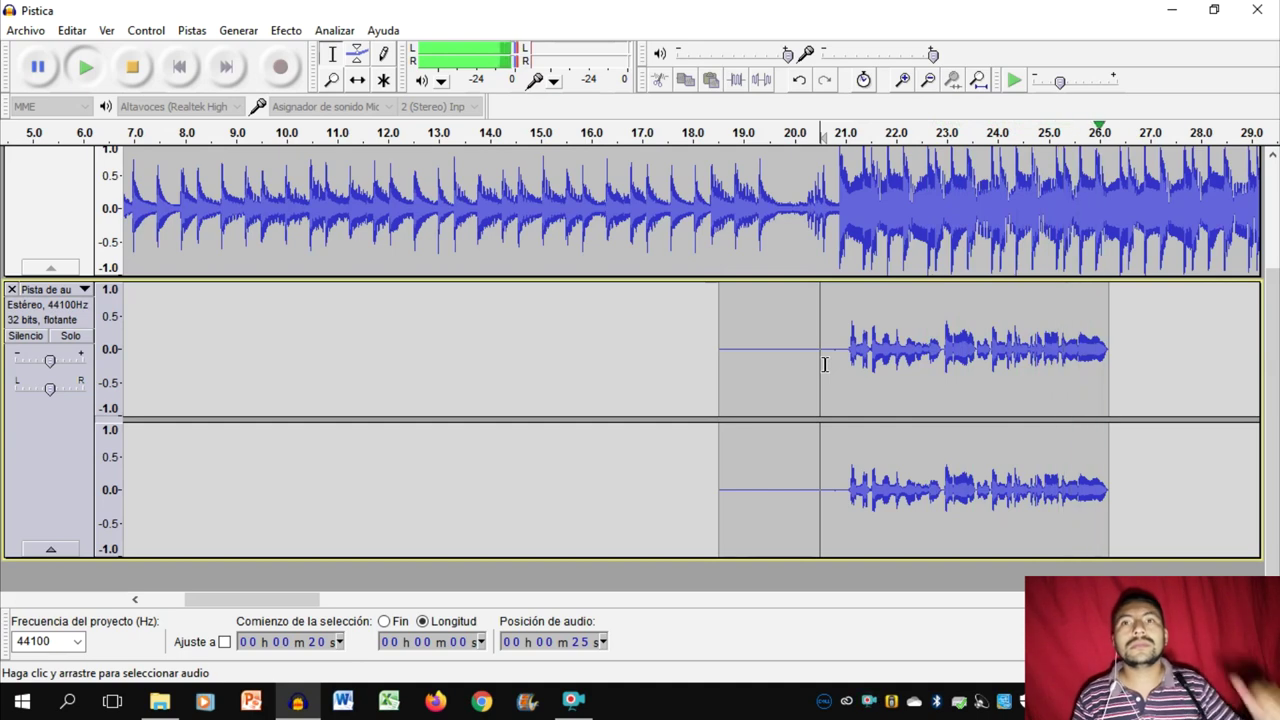
pyautogui.press('space')
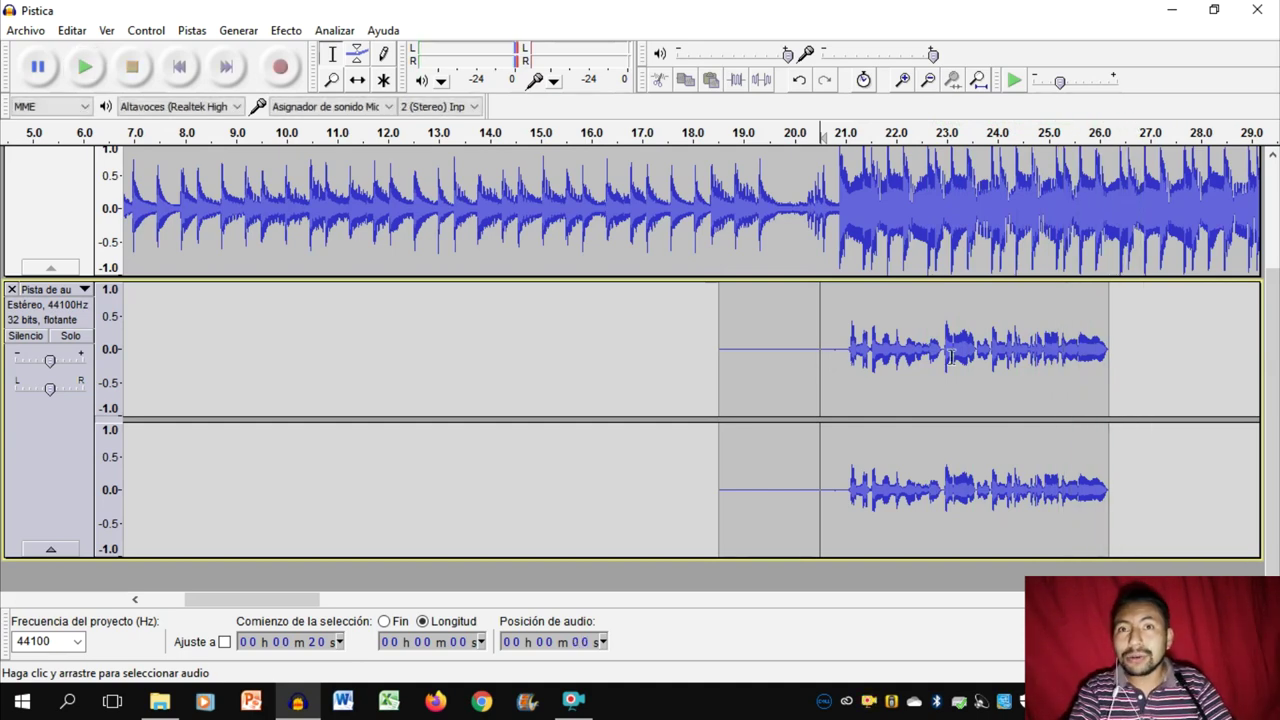
# Set the new vocal track's gain to -5 and play the mix from about 20.5 seconds.
pyautogui.scroll(1, 1013, 340)
pyautogui.scroll(1, 1013, 340)
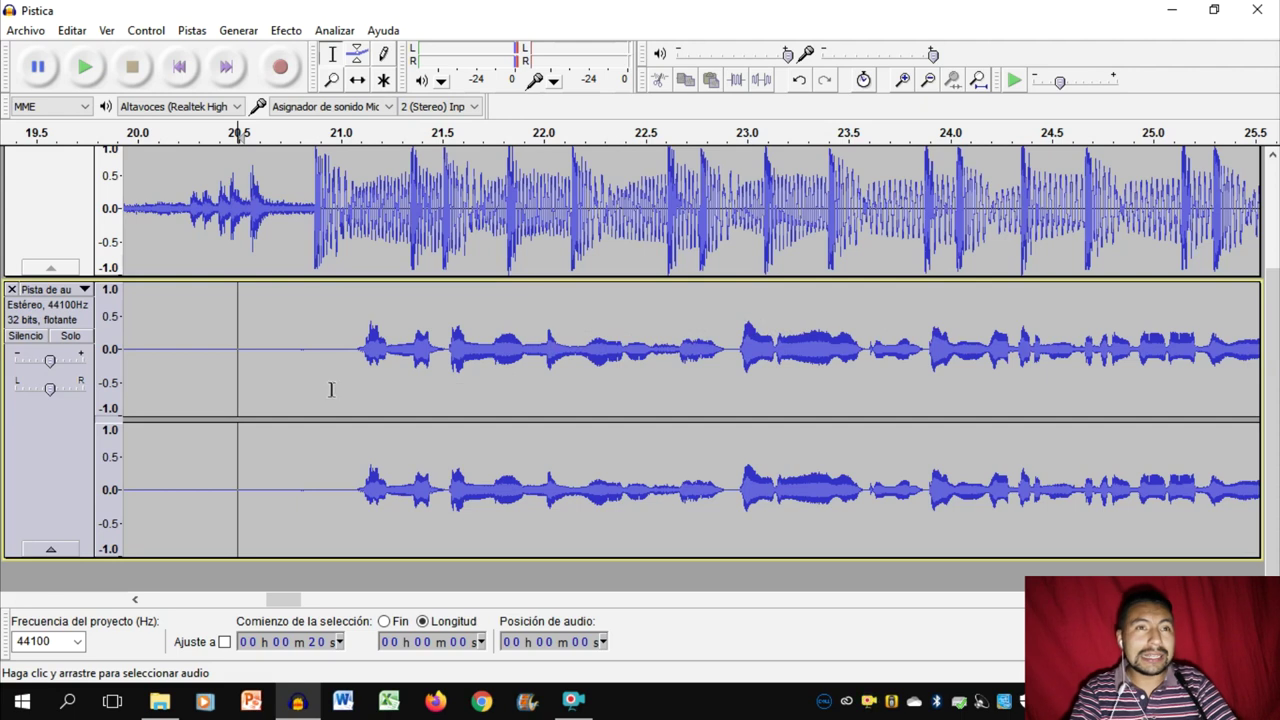
pyautogui.doubleClick(50, 362)
pyautogui.write('-')
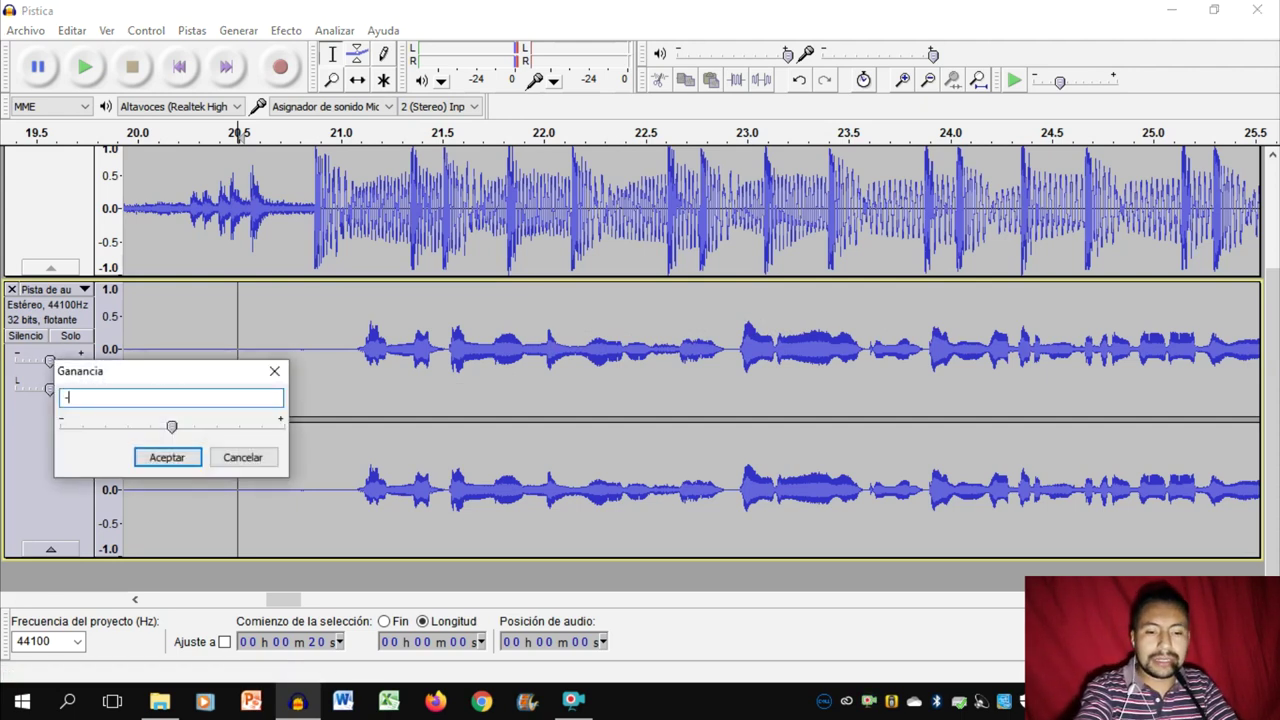
pyautogui.write('5')
pyautogui.press('Return')
pyautogui.press('space')
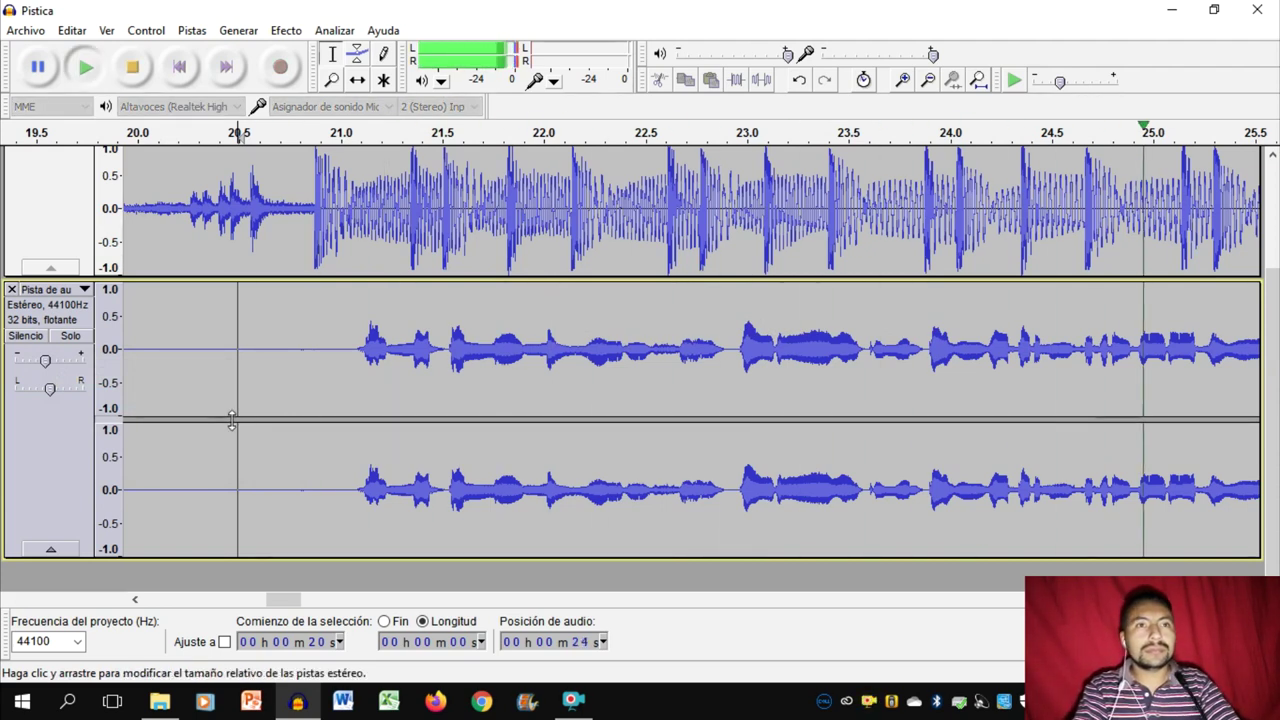
pyautogui.press('space')
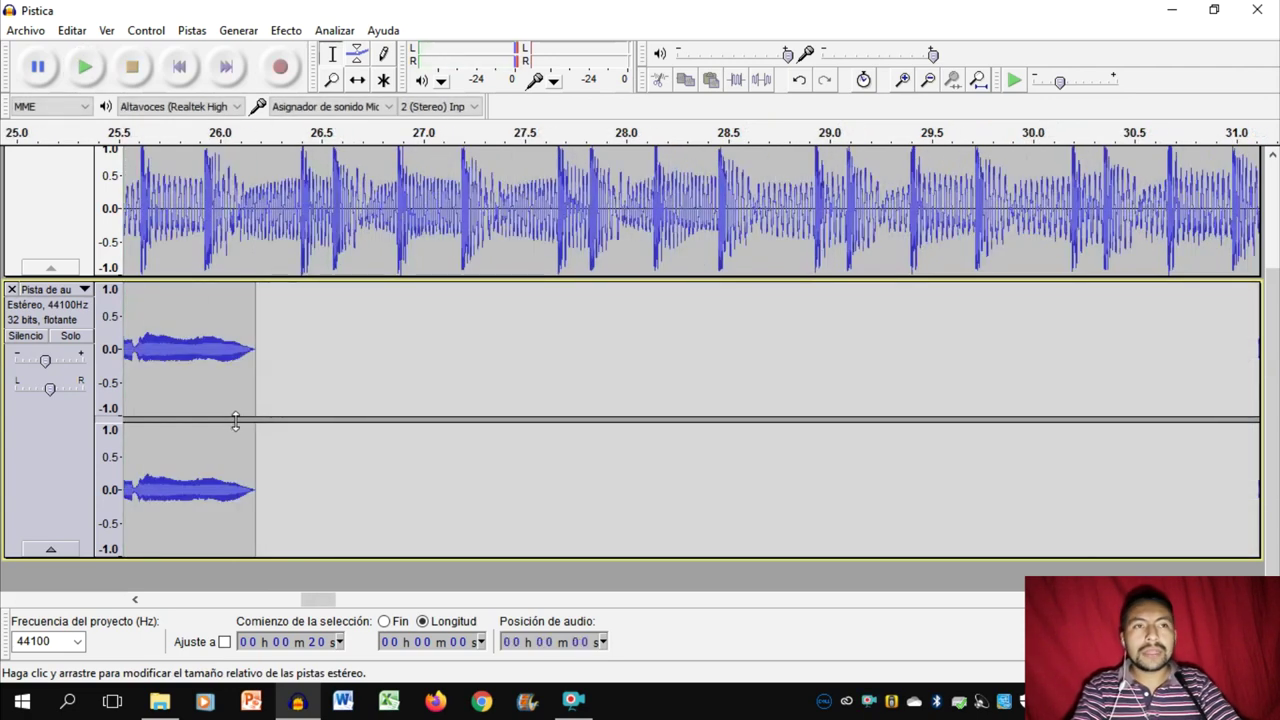
# Delete the vocal take and record another one over the backing track from about 19 to 28 seconds.
pyautogui.click(12, 290)
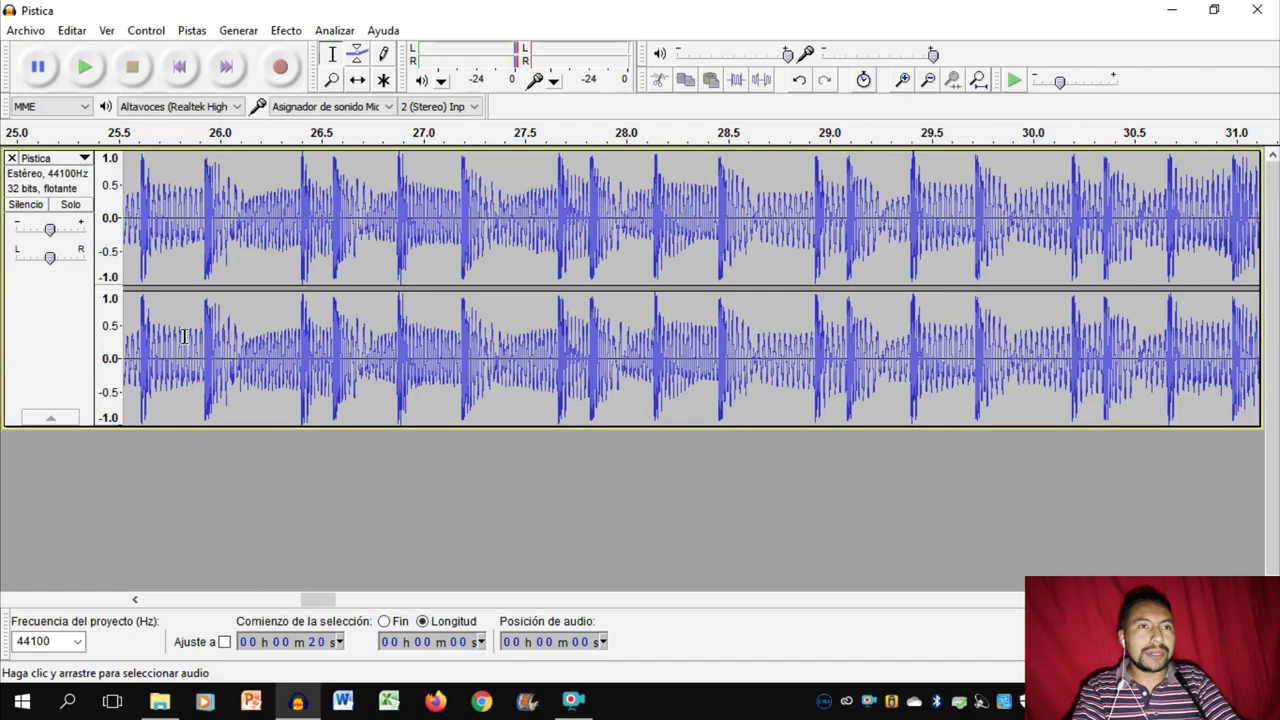
pyautogui.click(179, 66)
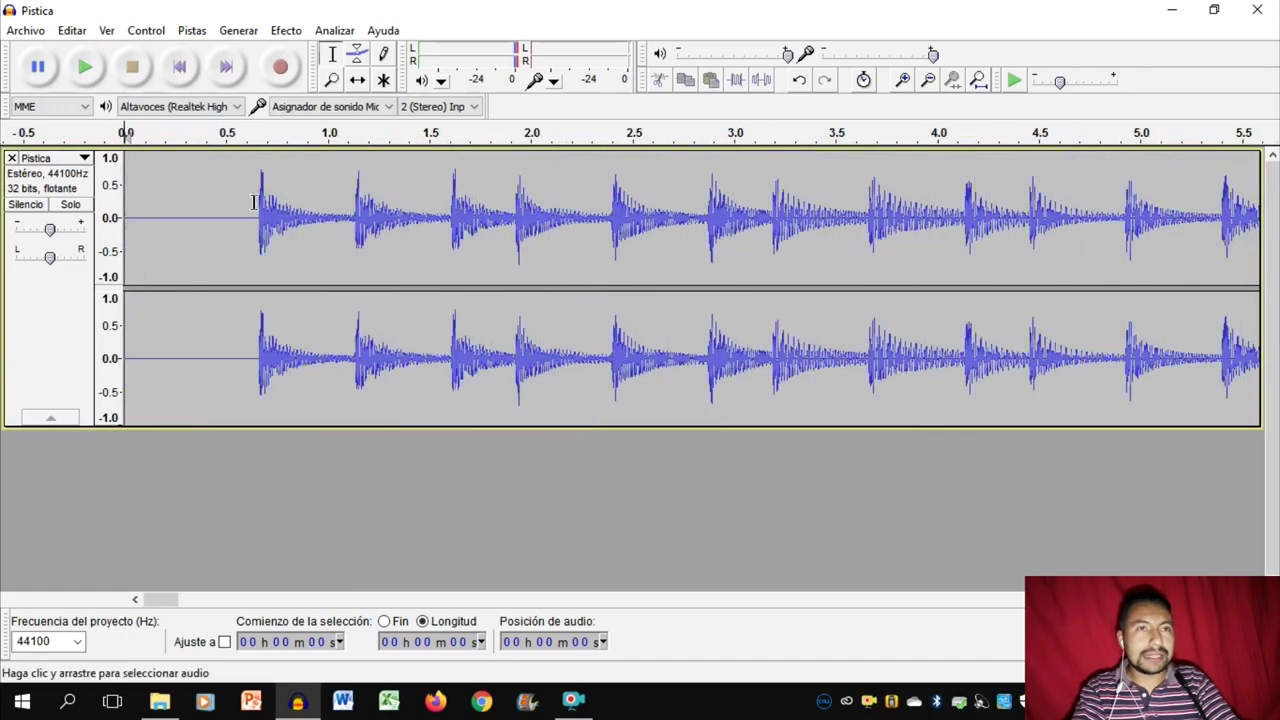
pyautogui.hotkey('ctrl', 'f')
pyautogui.click(241, 241)
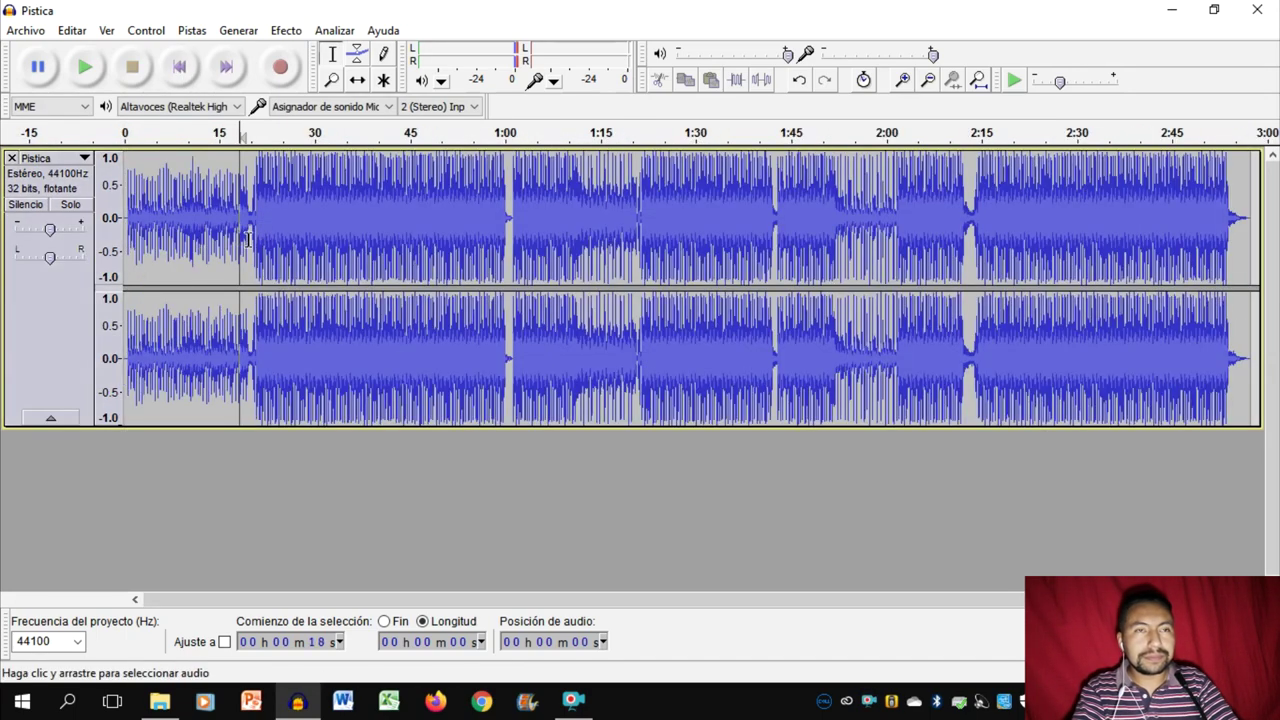
pyautogui.hotkey('ctrl', '1')
pyautogui.hotkey('ctrl', '1')
pyautogui.hotkey('ctrl', '1')
pyautogui.click(178, 252)
pyautogui.press('r')
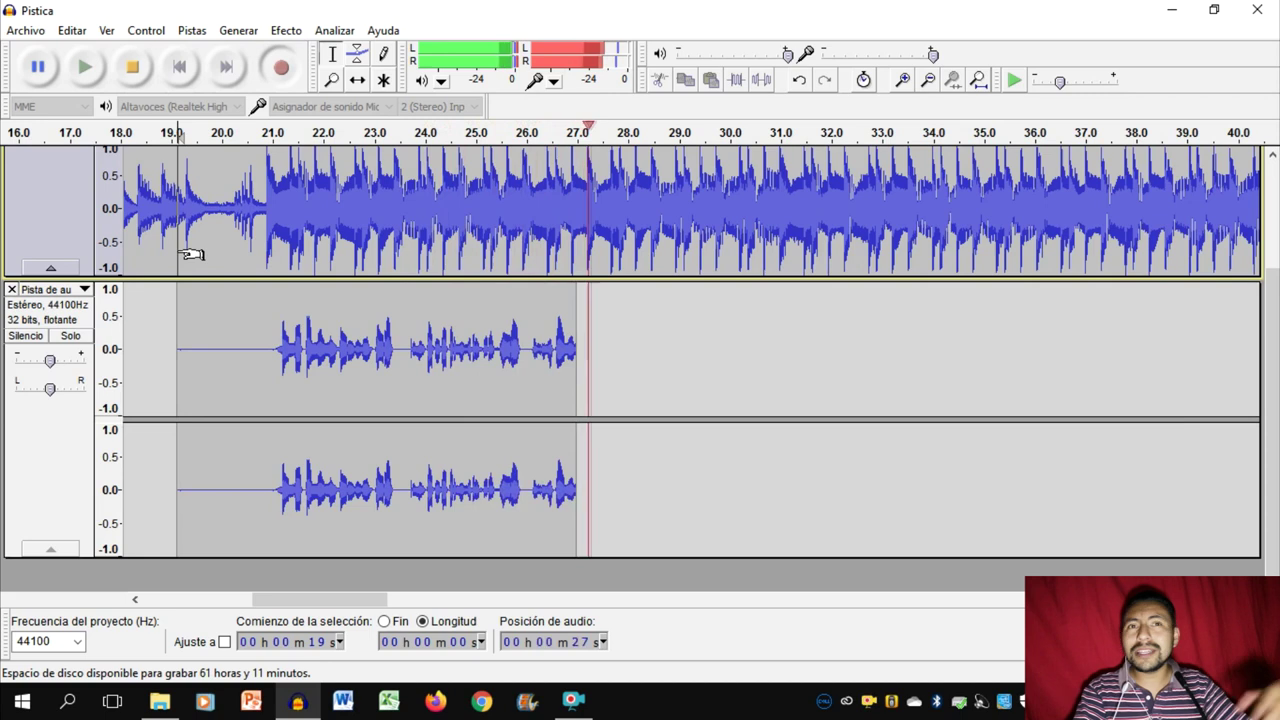
pyautogui.press('space')
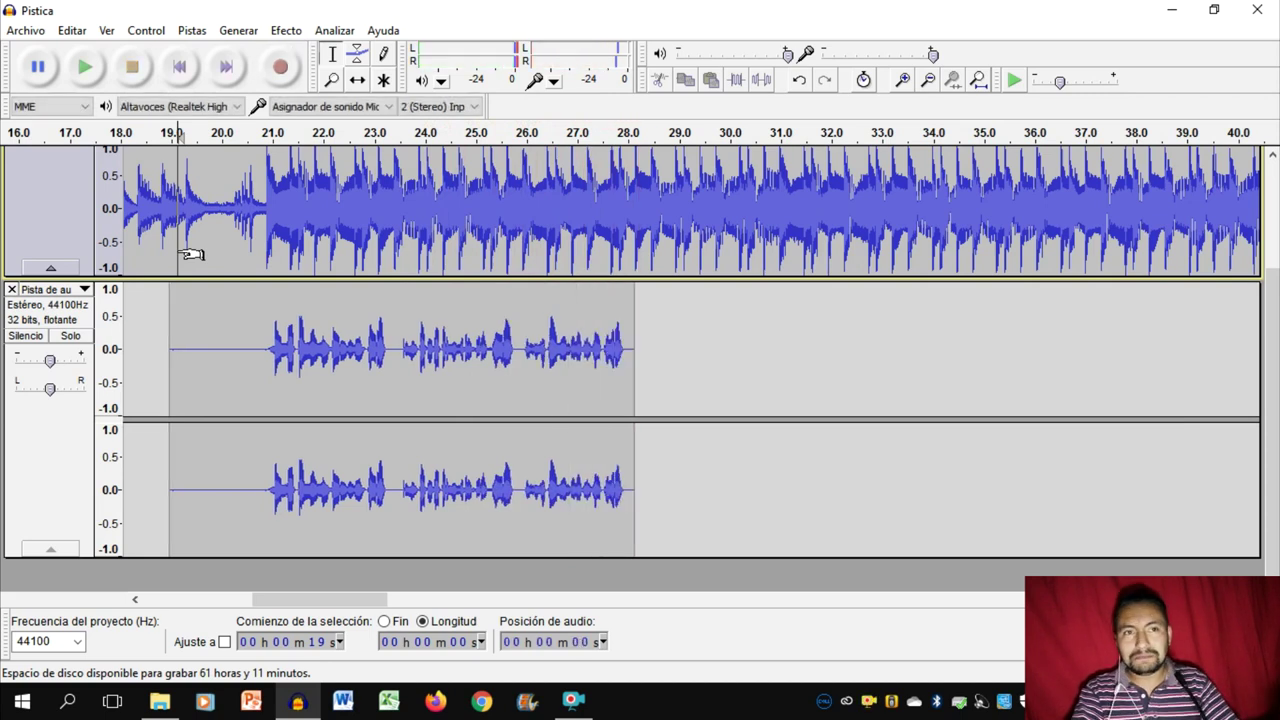
# Play back the new take from about 20 seconds and delete its track.
pyautogui.click(222, 364)
pyautogui.press('space')
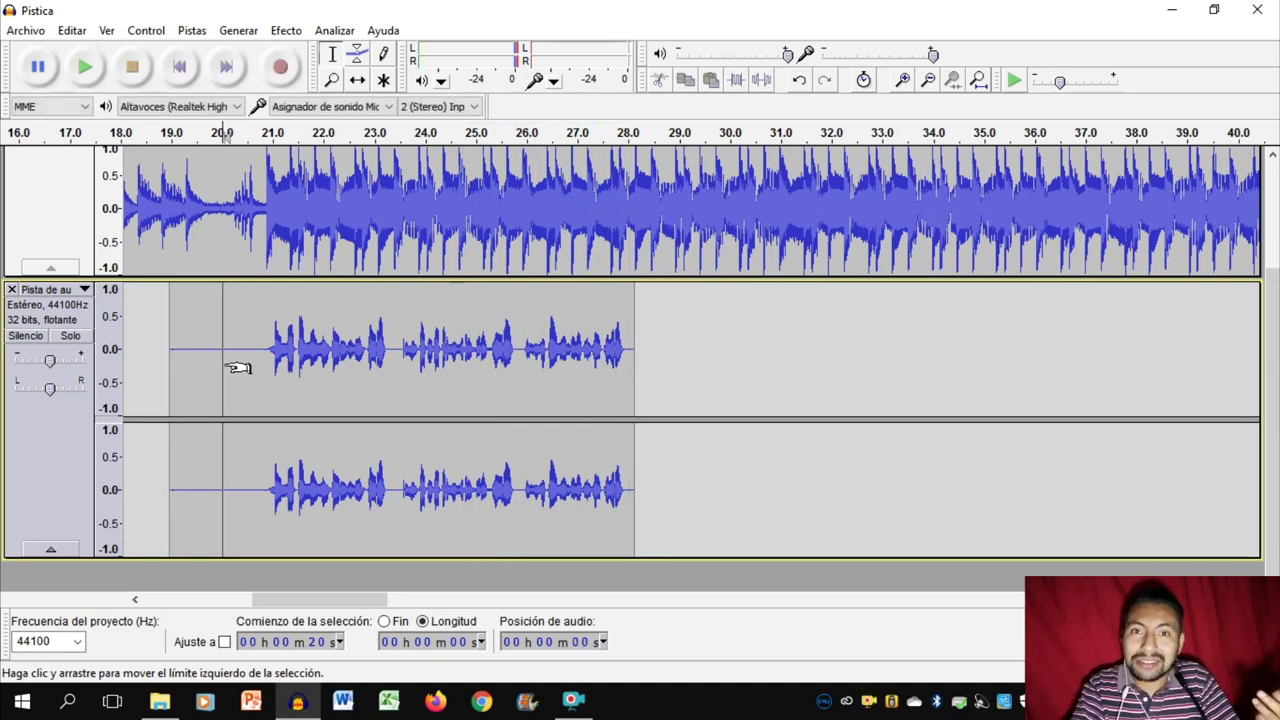
pyautogui.click(12, 290)
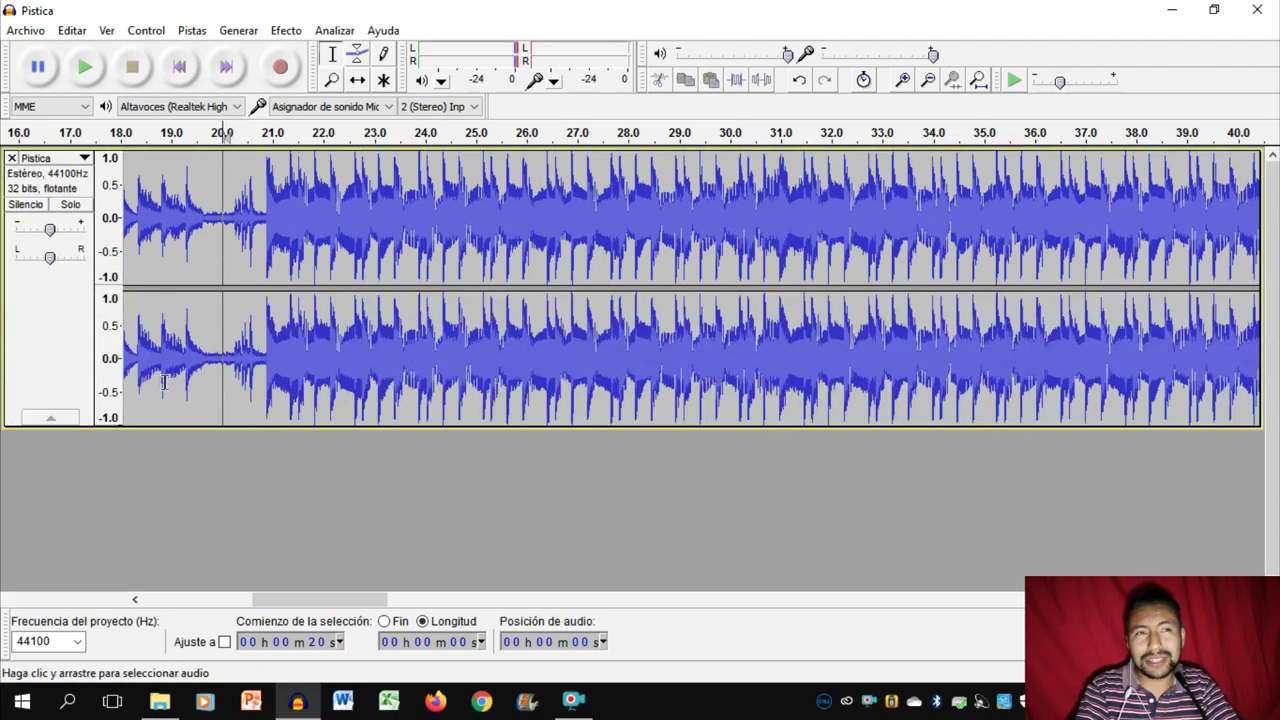
pyautogui.click(166, 382)
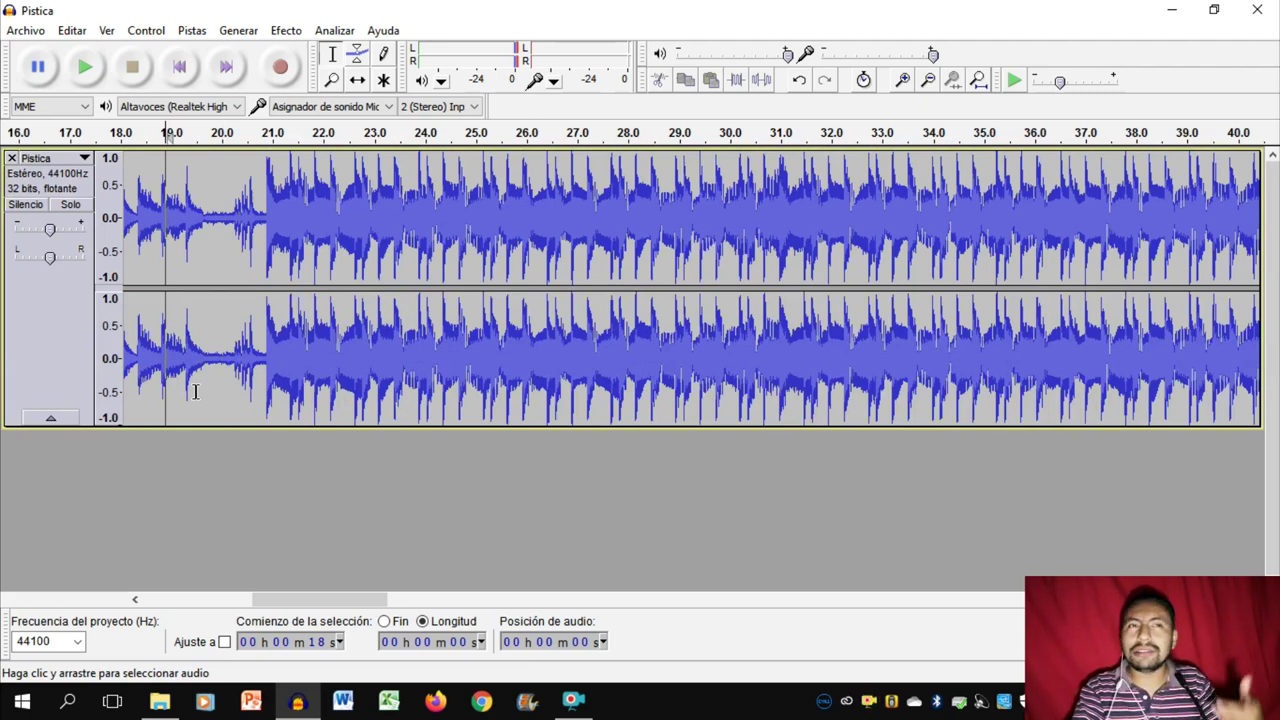
pyautogui.click(179, 66)
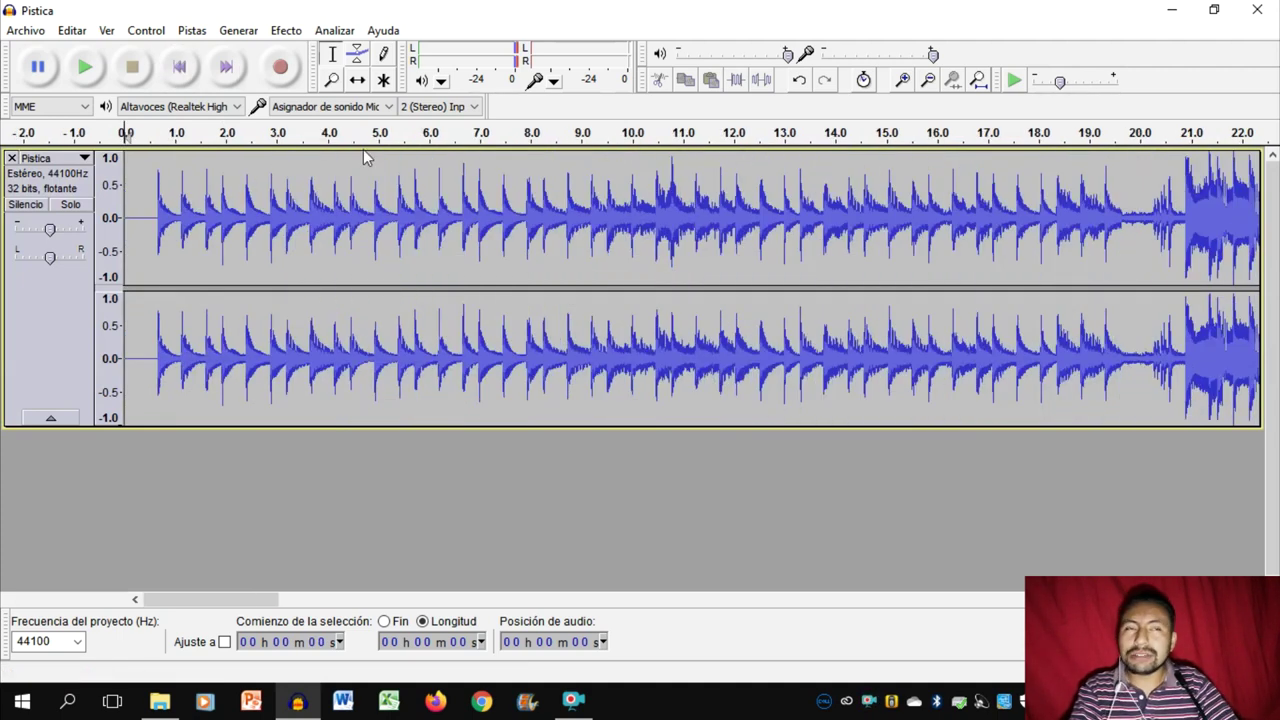
pyautogui.hotkey('ctrl', 'f')
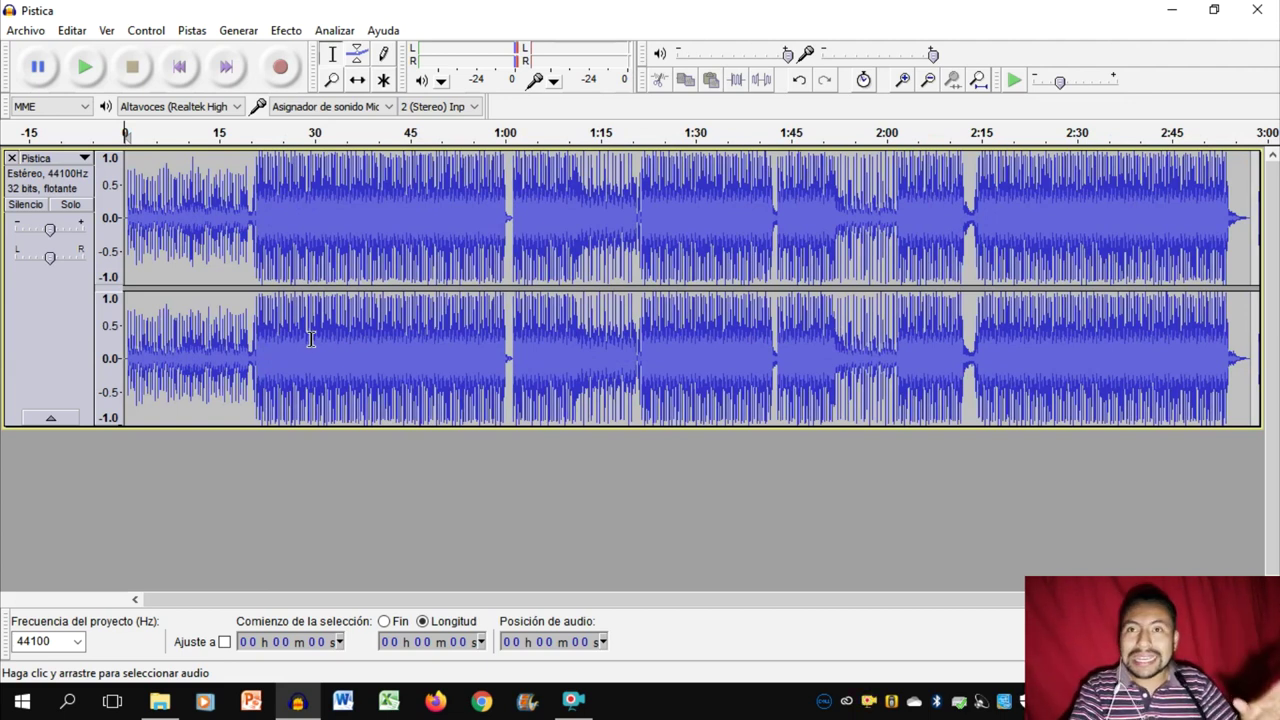
pyautogui.click(1174, 271)
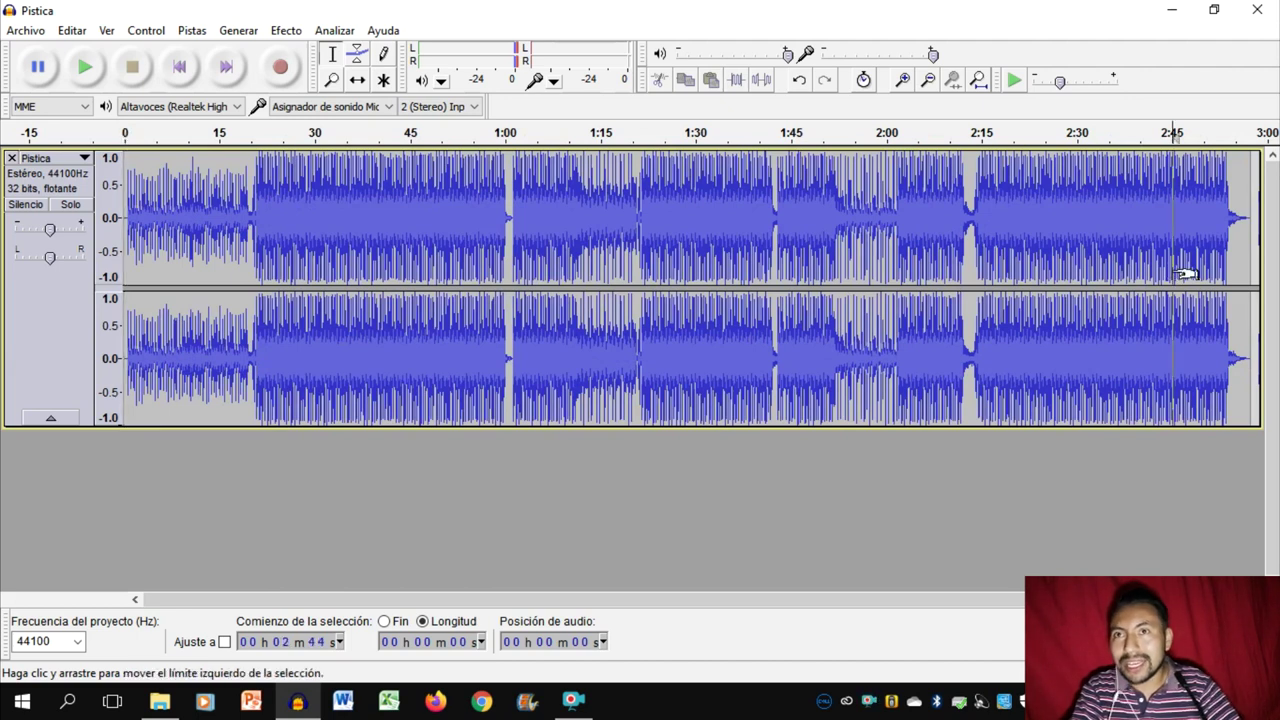
# Play the backing track from about 2:43, and again from about 1:51 at the start of the quieter passage.
pyautogui.click(1164, 271)
pyautogui.press('space')
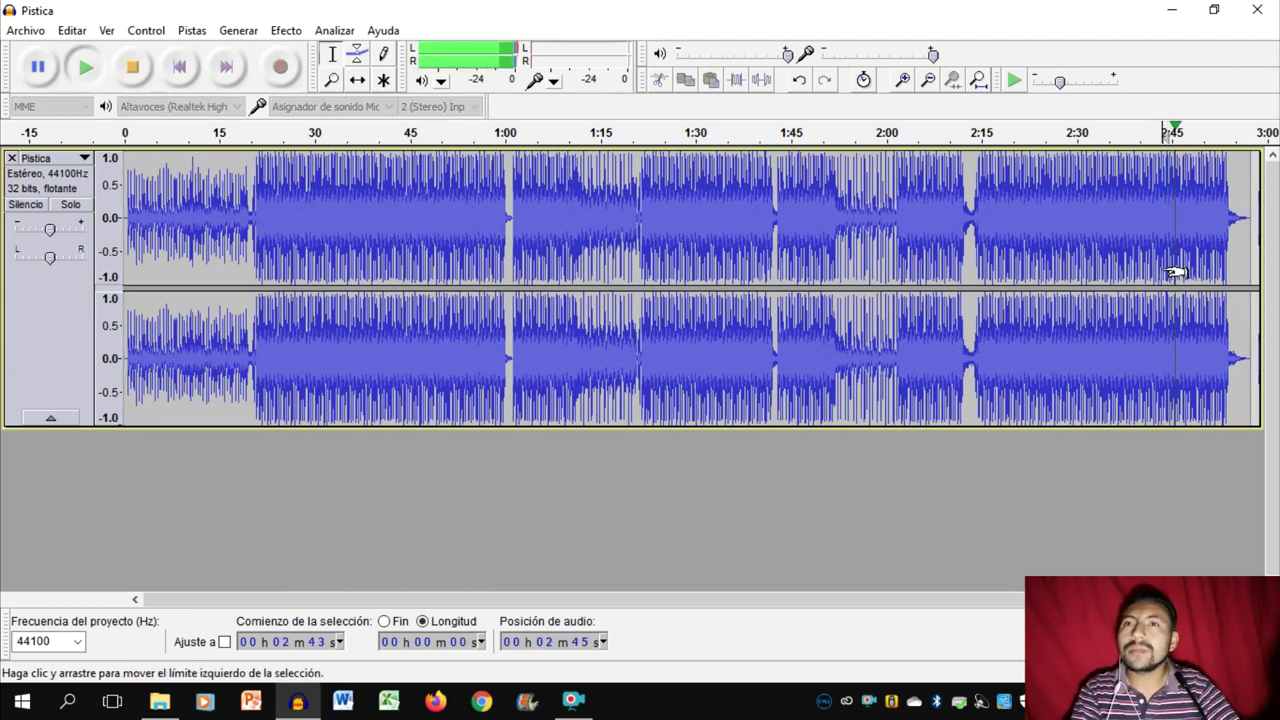
pyautogui.press('space')
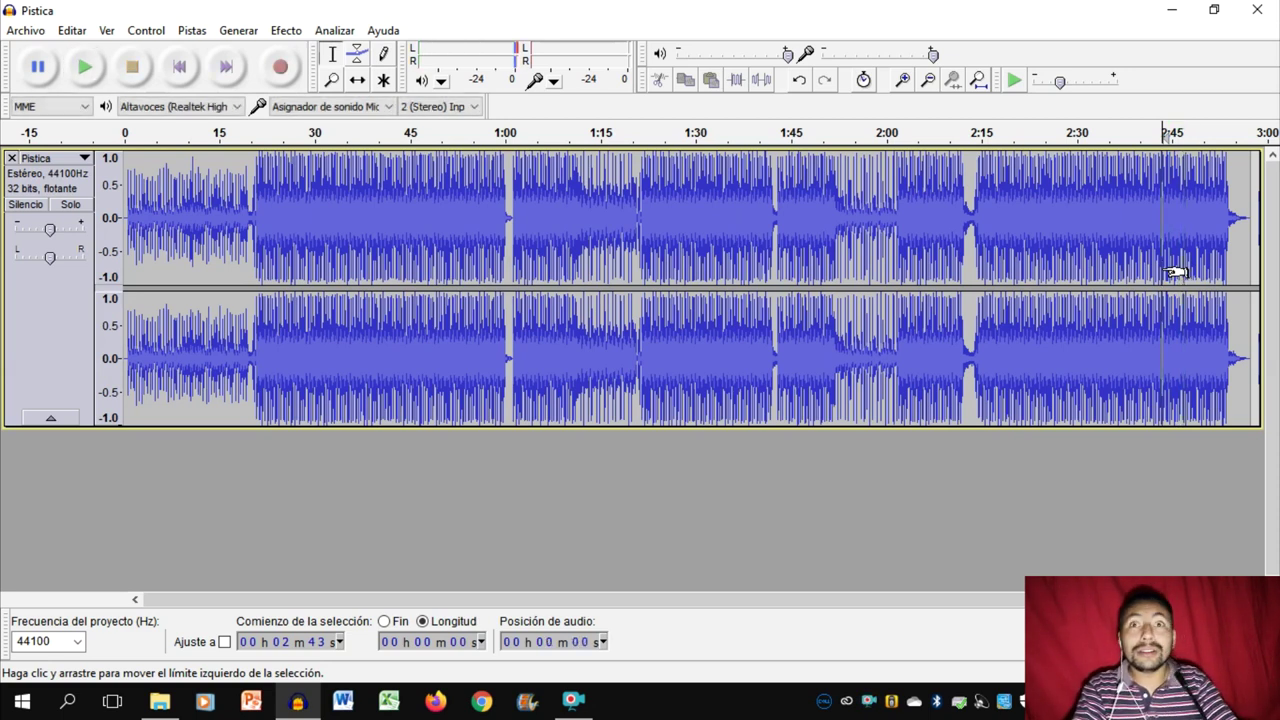
pyautogui.click(831, 220)
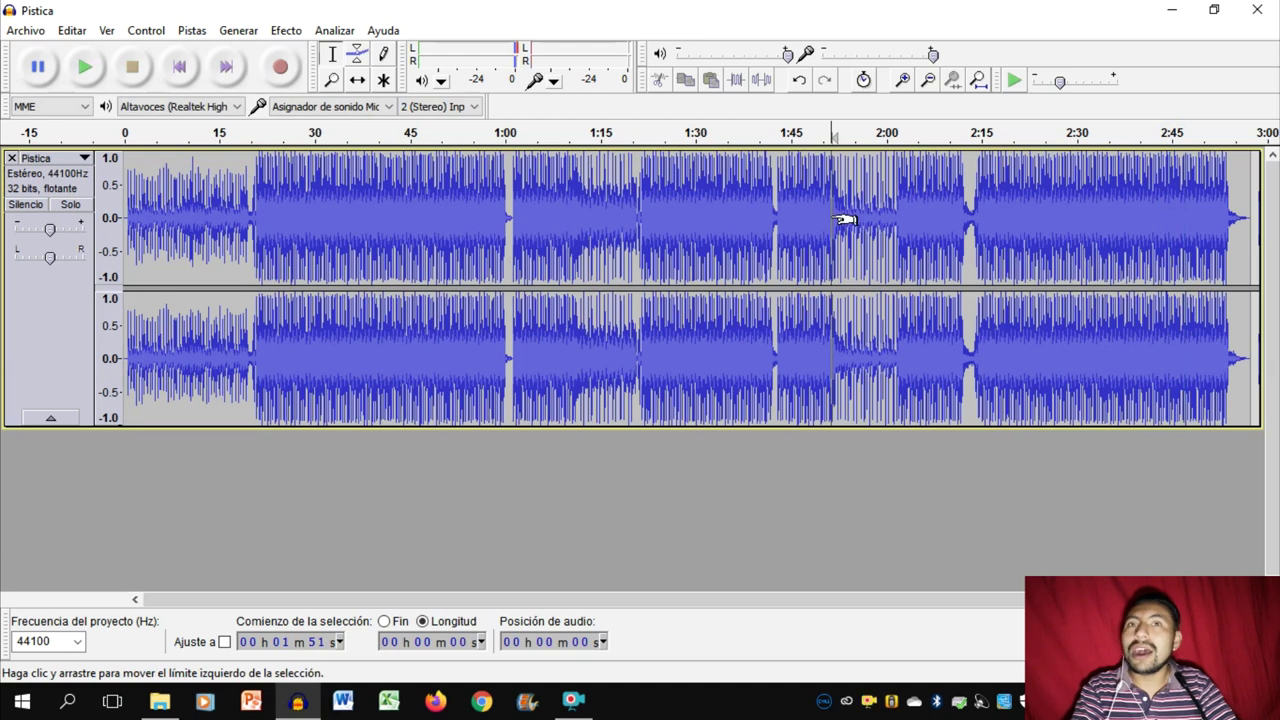
pyautogui.press('space')
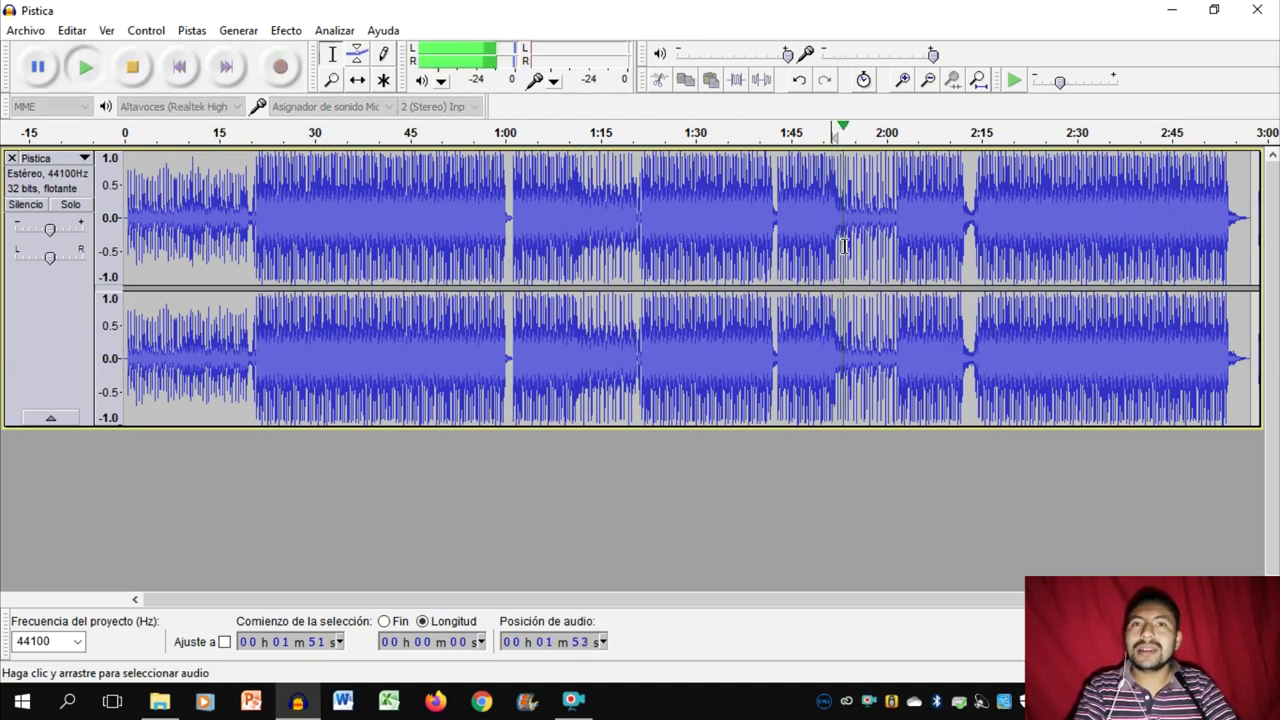
pyautogui.press('space')
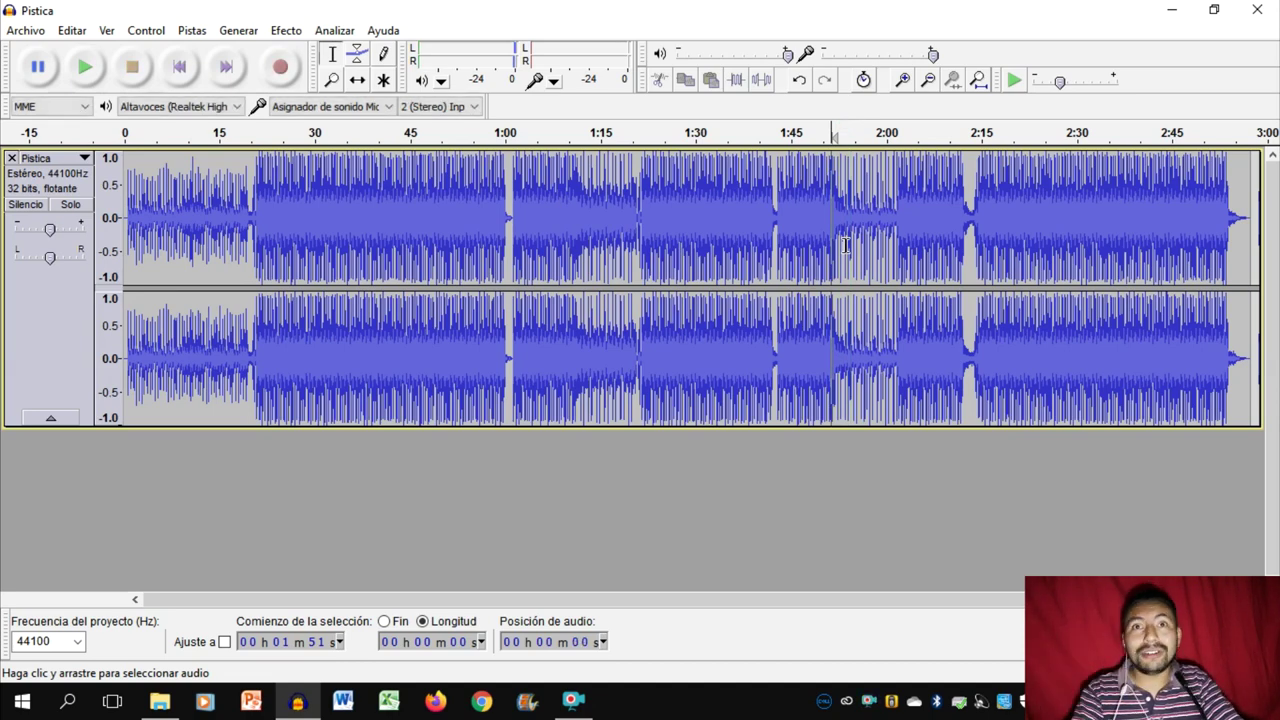
# Record a vocal take over the backing track from 1:51 to about 2:00, and delete its track after playing it back.
pyautogui.press('r')
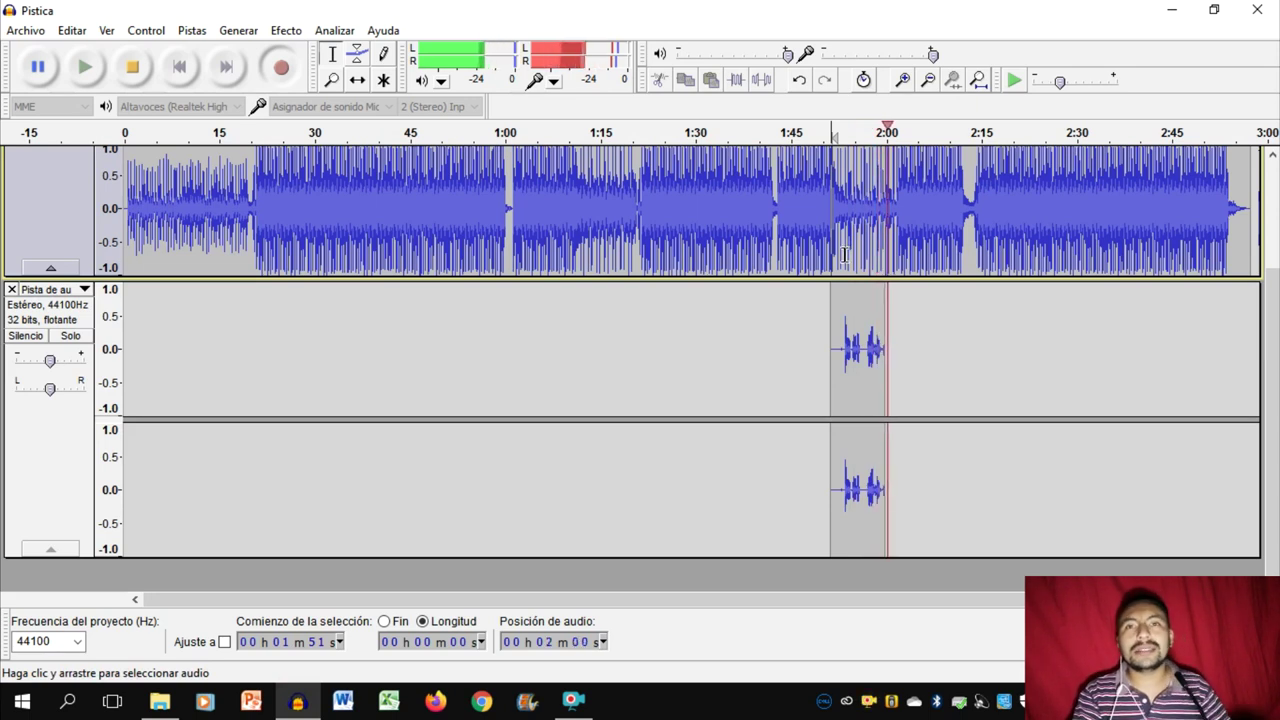
pyautogui.press('space')
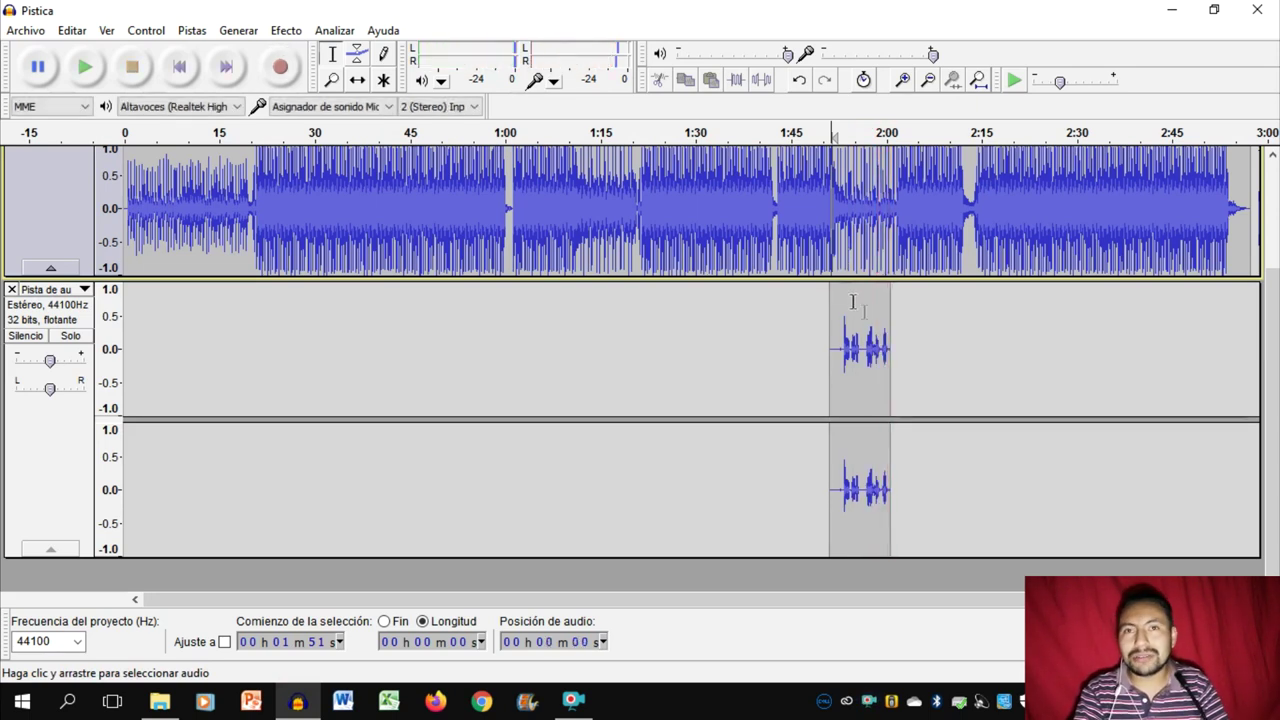
pyautogui.press('space')
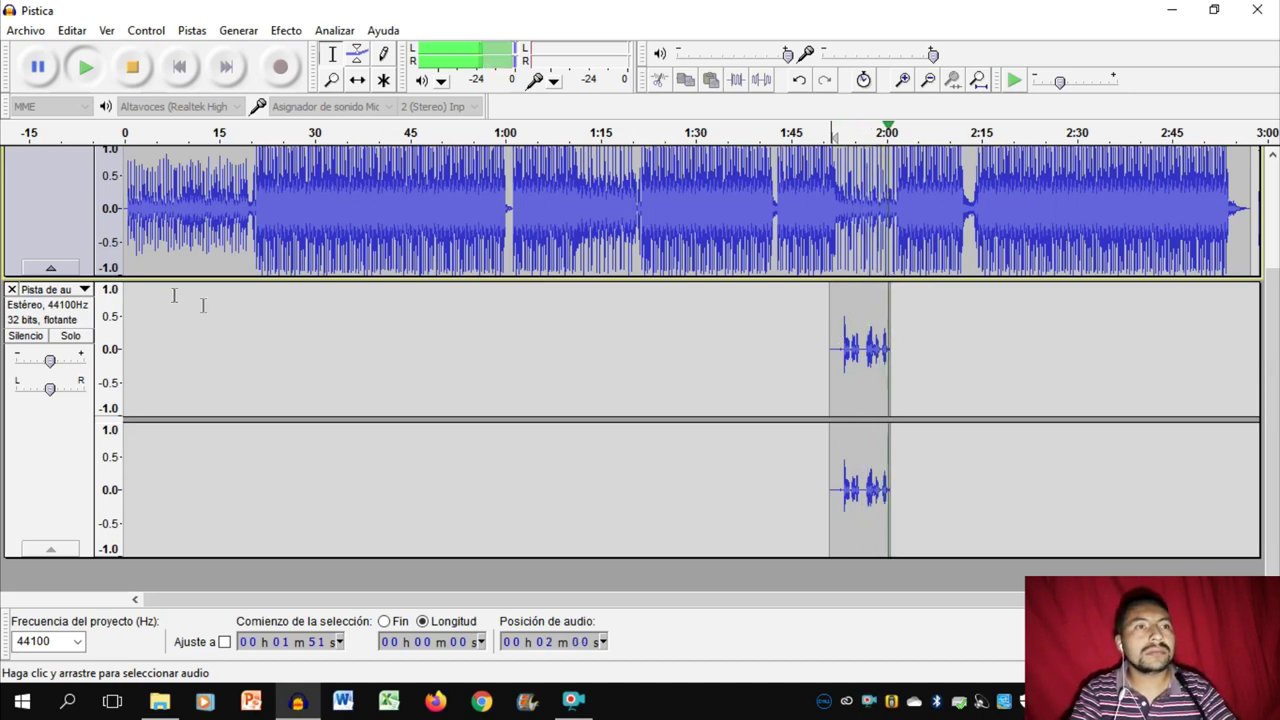
pyautogui.press('space')
pyautogui.click(11, 289)
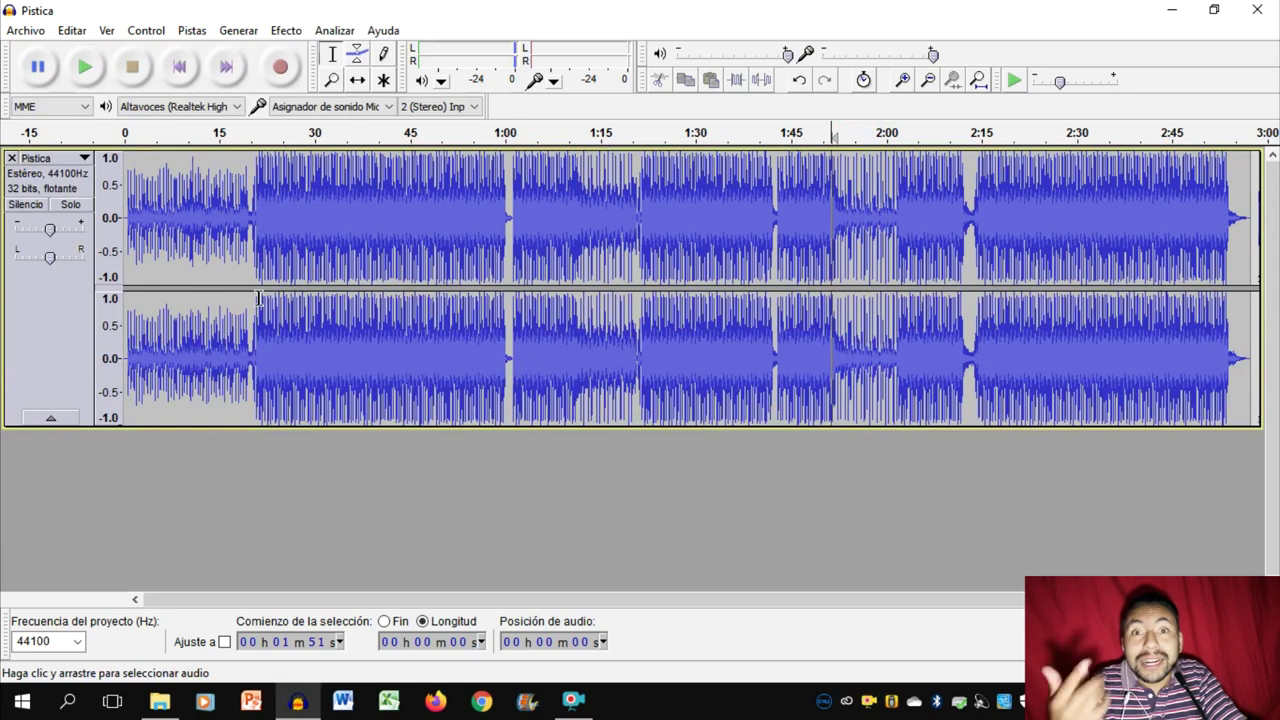
# Record another vocal take over the backing track from 1:51 to about 2:02 and delete its track.
pyautogui.press('r')
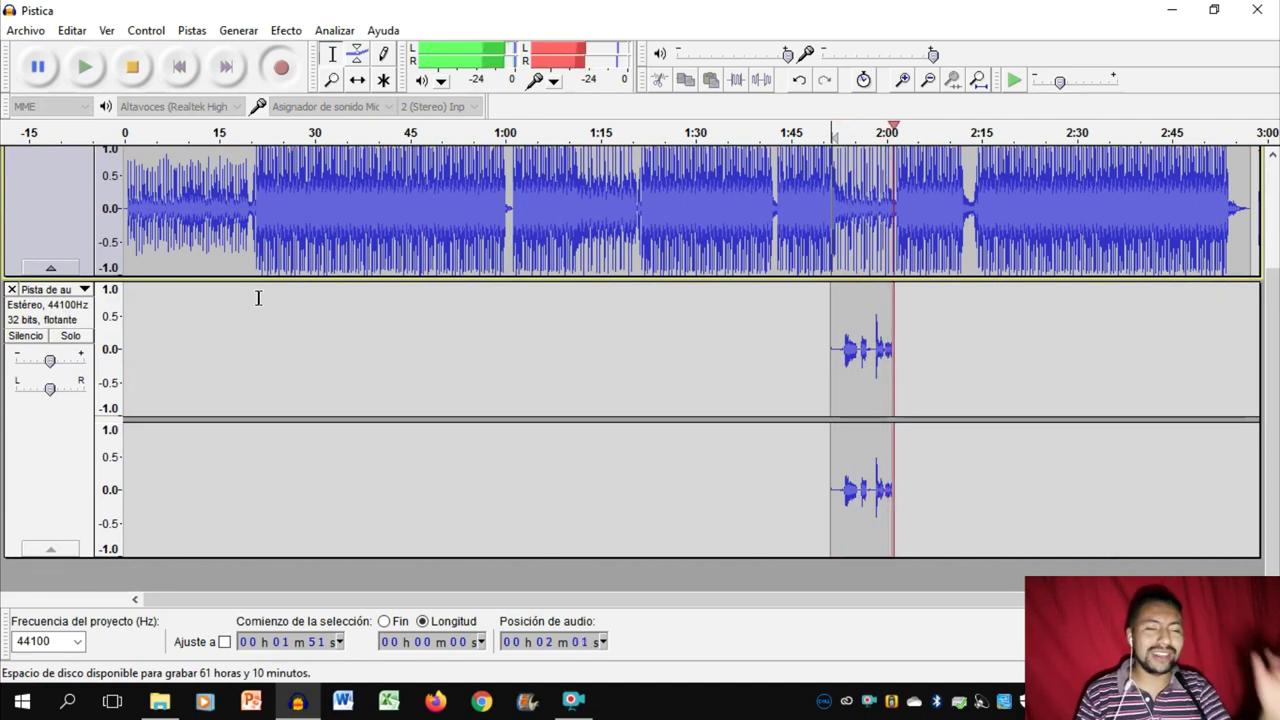
pyautogui.press('space')
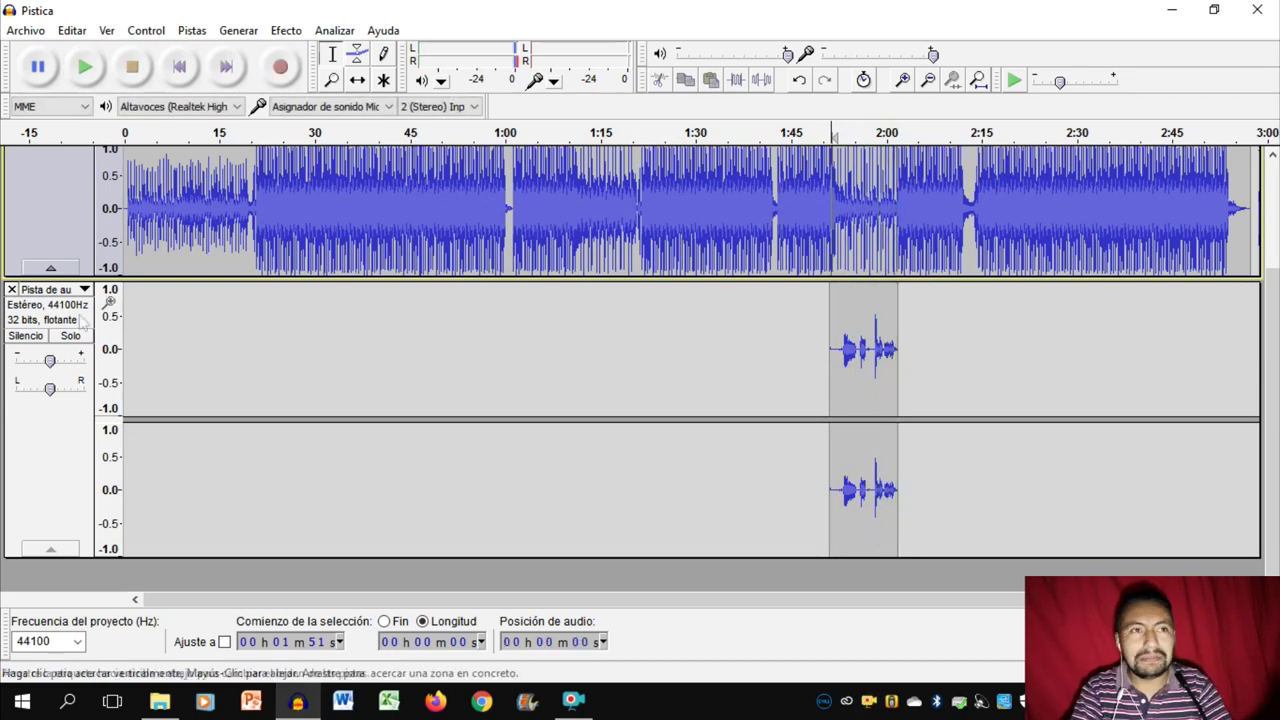
pyautogui.click(13, 290)
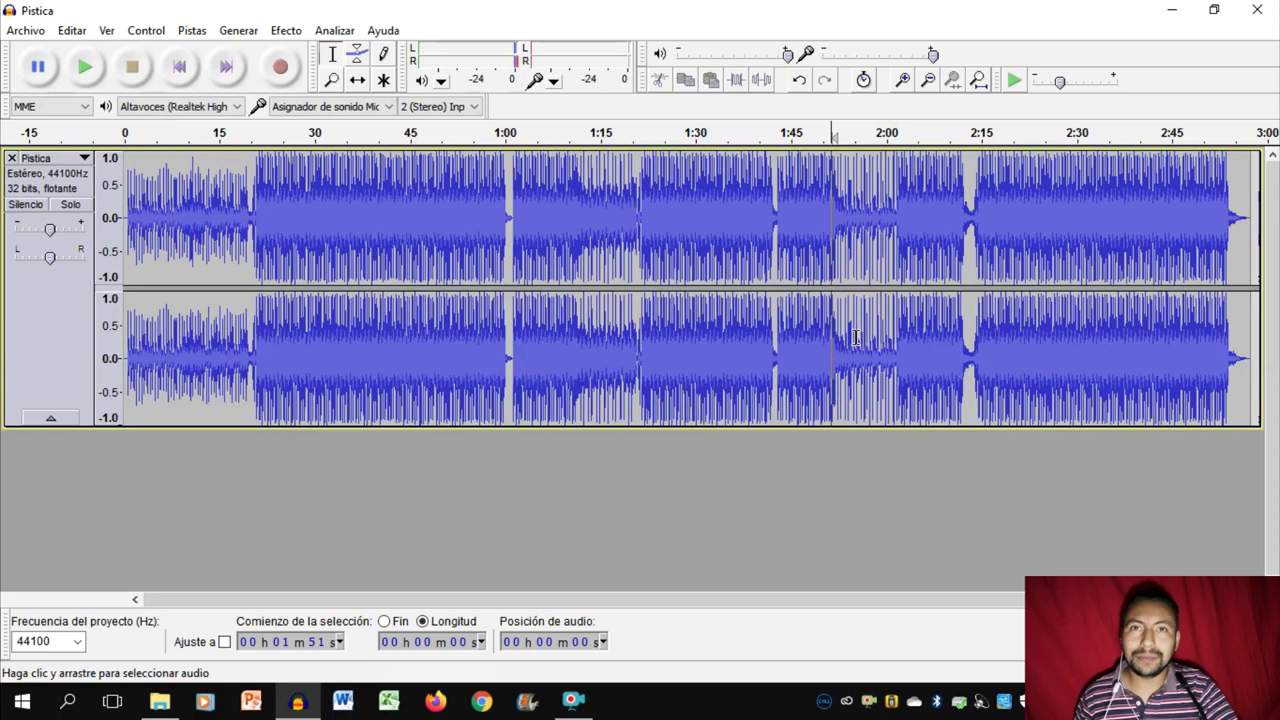
# Record a fresh vocal take over the quieter passage from 1:51 to about 2:02 and play it back.
pyautogui.press('r')
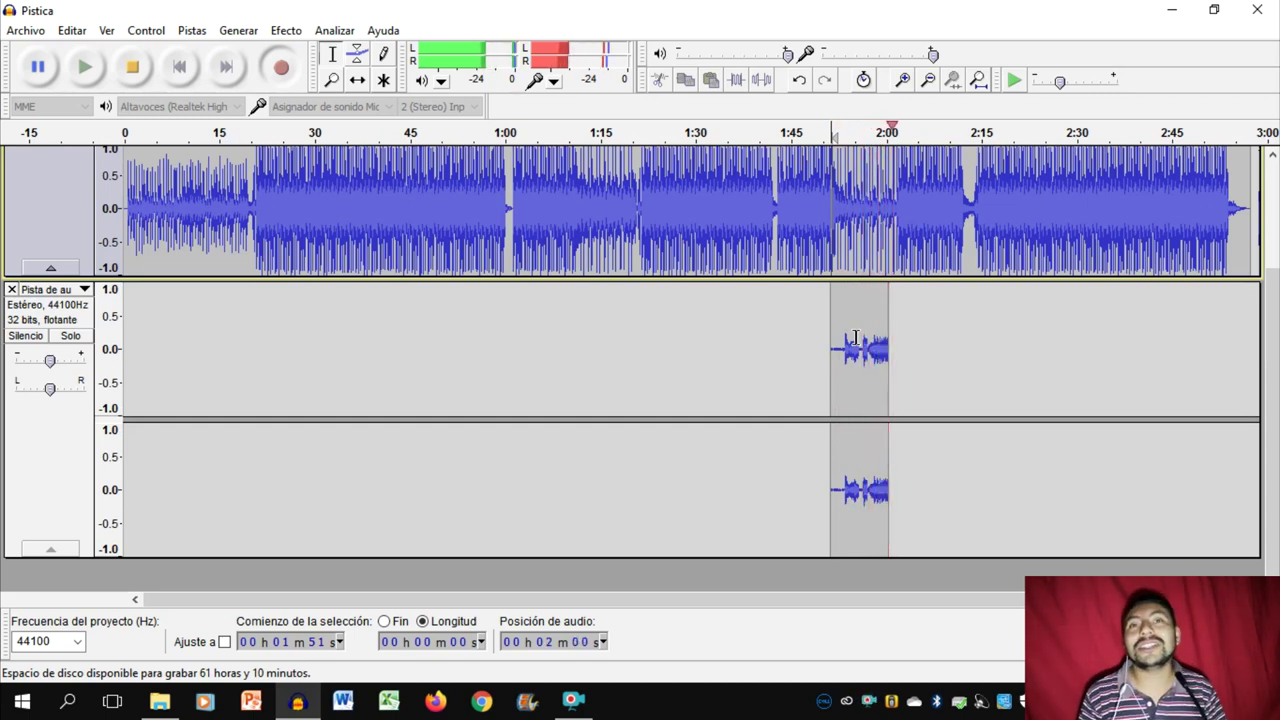
pyautogui.press('space')
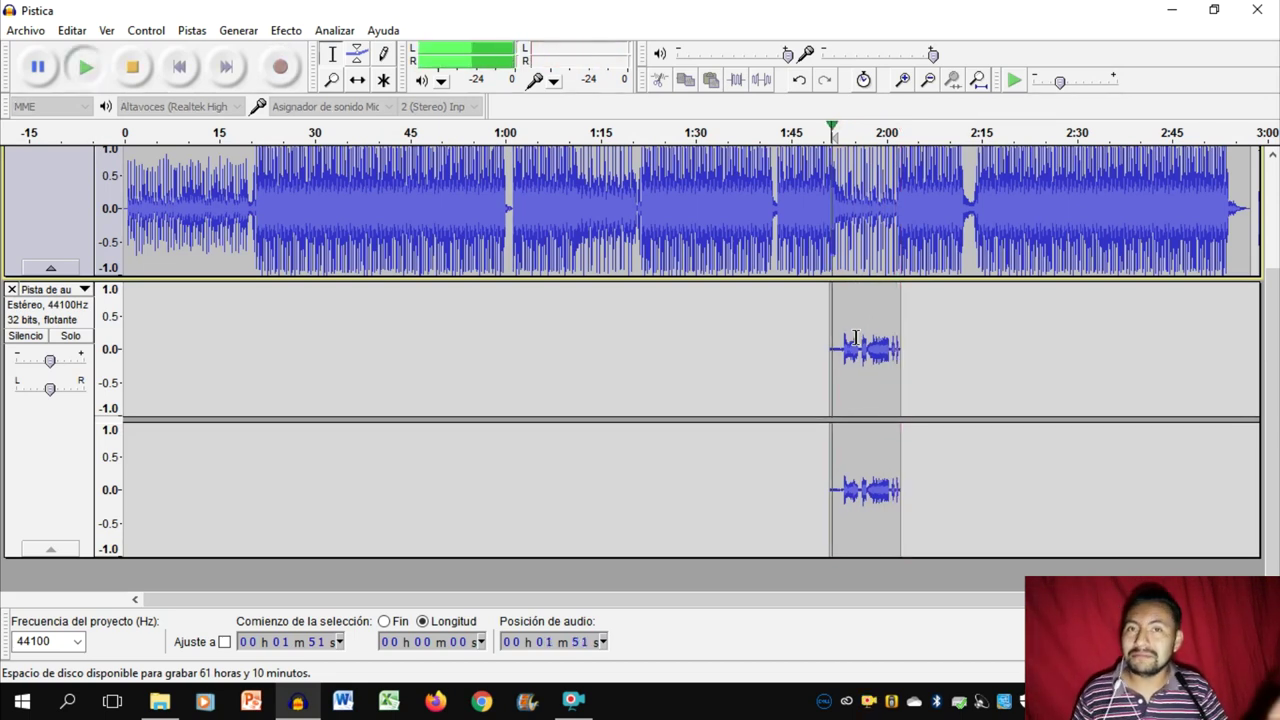